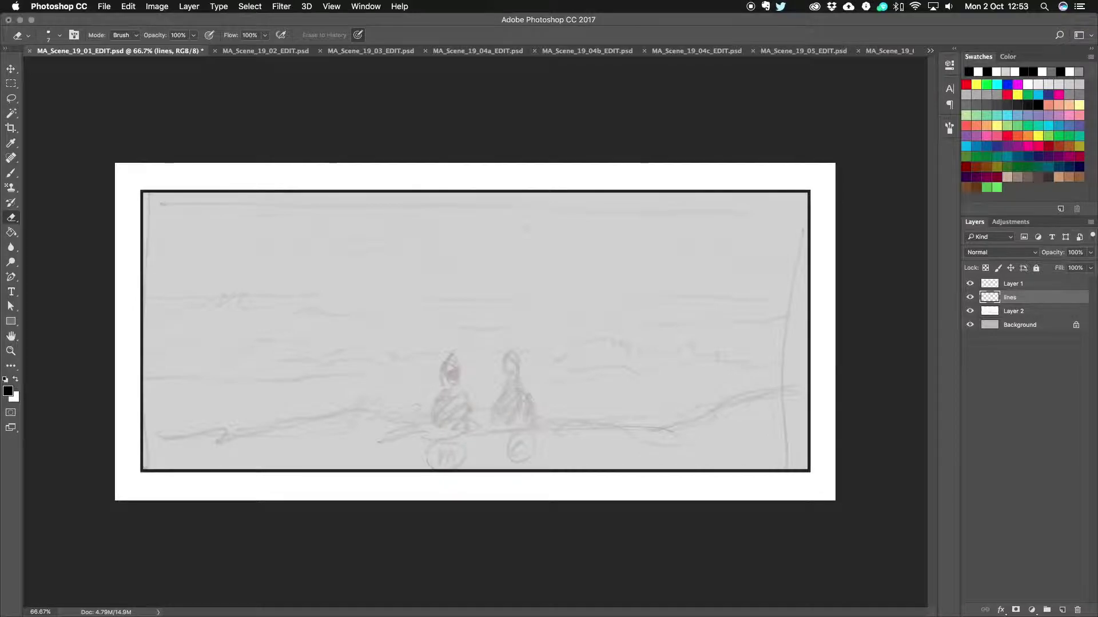
Zoom in to 200% on the sketched figures and pick the Brush tool with a small tip
key("super+plus")
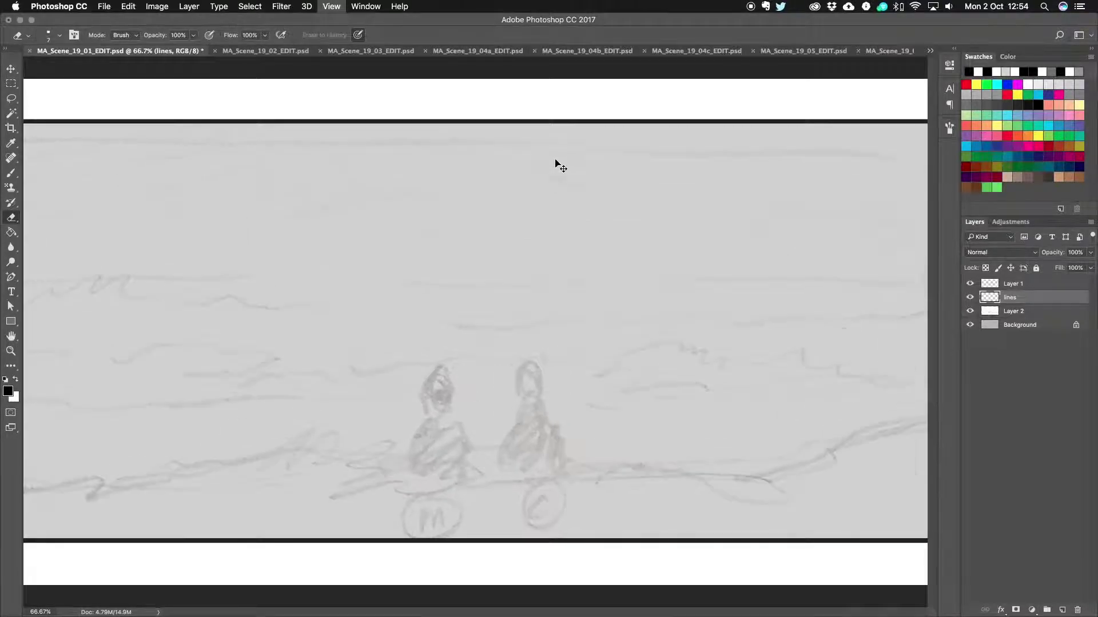
key("super+plus")
scroll(550, 231, "down", 3)
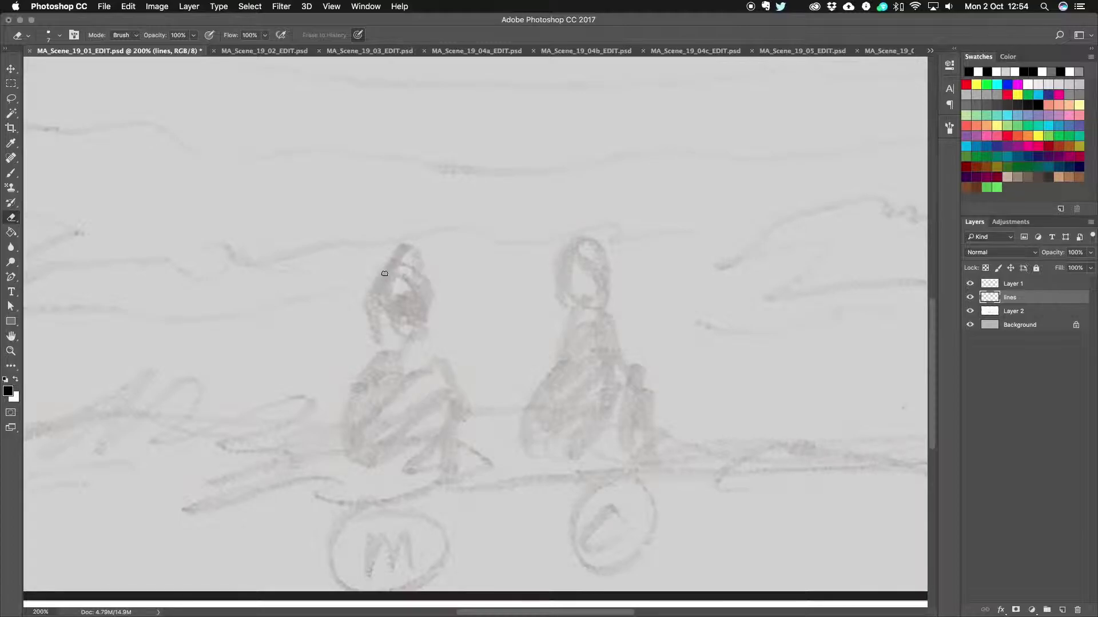
left_click(12, 173)
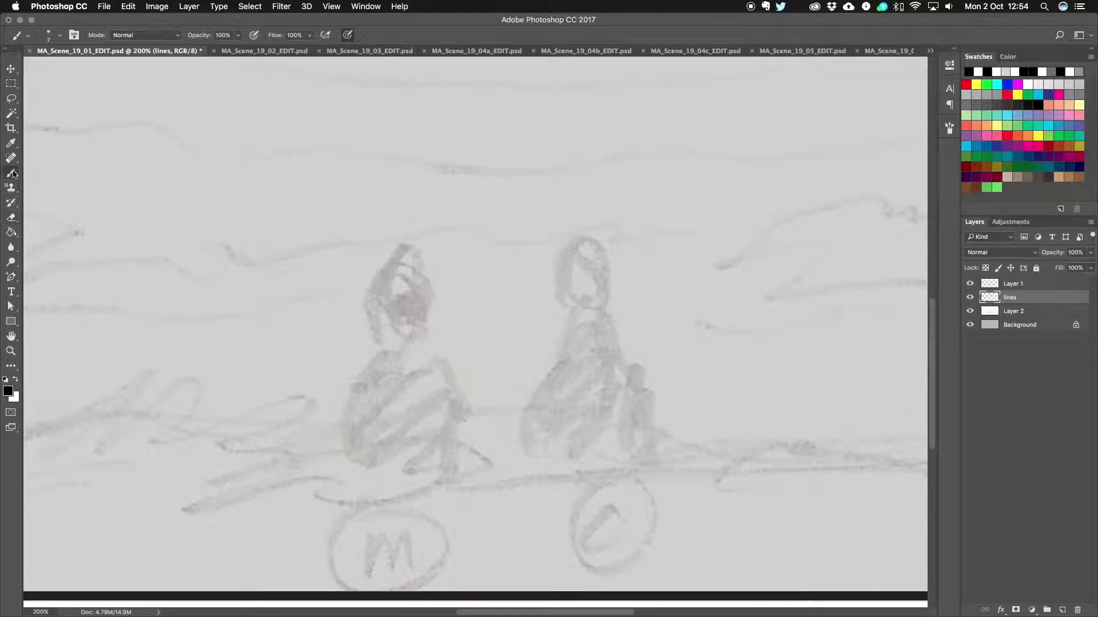
left_click(950, 128)
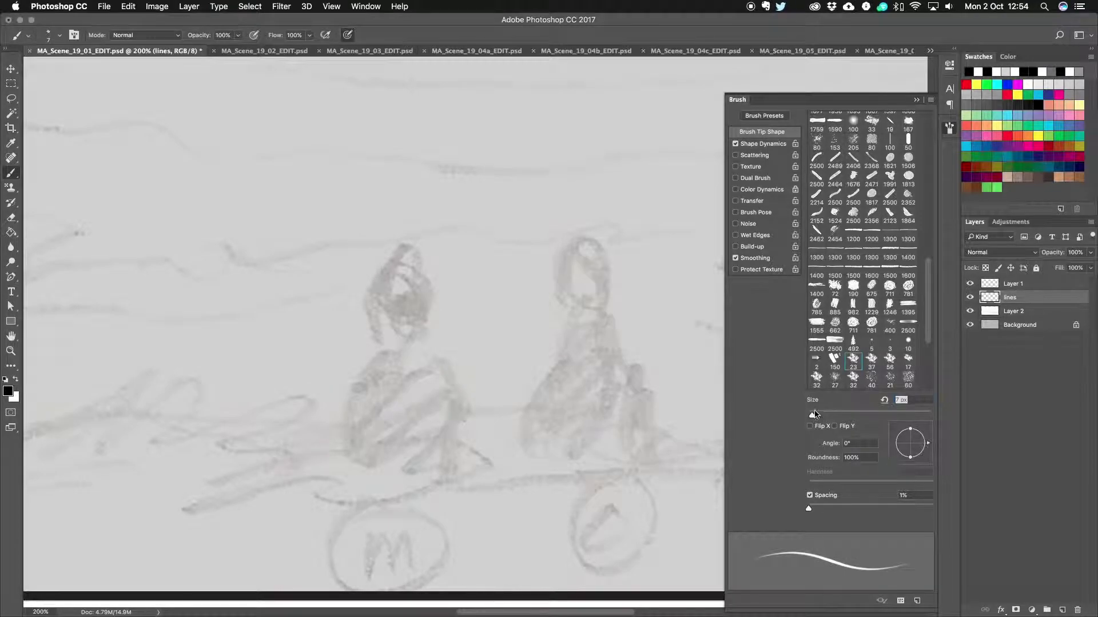
left_click(917, 100)
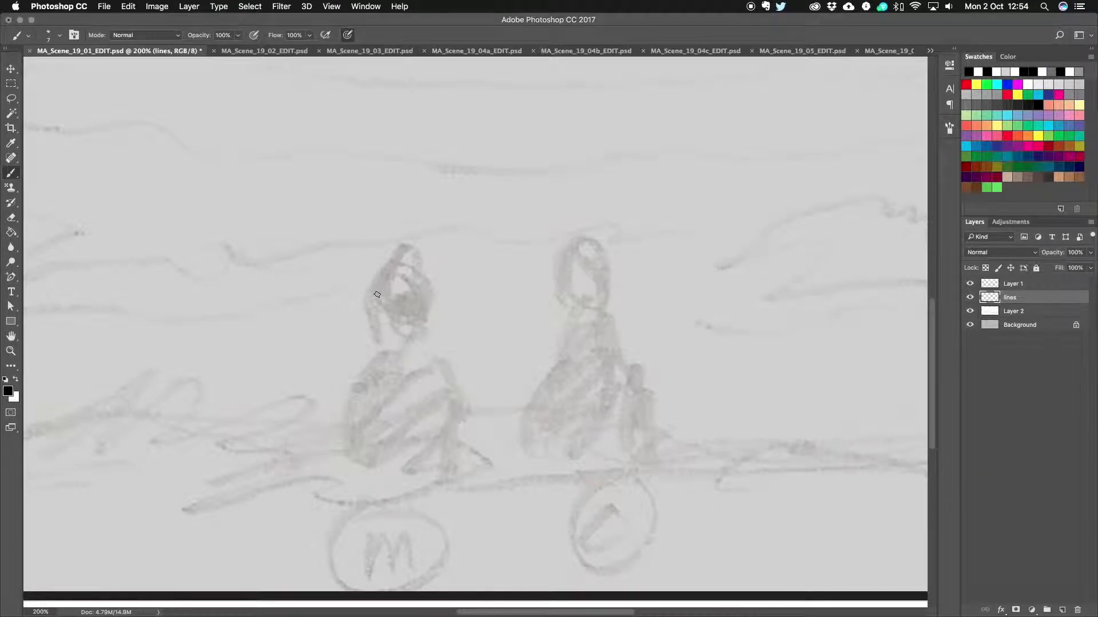
Trace the left figure's head, neck, right shoulder and both sides of its back in black
mouse_move(376, 294)
left_mouse_down()
mouse_move(380, 262)
mouse_move(420, 291)
mouse_move(381, 306)
mouse_move(418, 297)
mouse_move(395, 281)
mouse_move(413, 289)
mouse_move(394, 315)
mouse_move(382, 269)
mouse_move(390, 278)
mouse_move(403, 256)
mouse_move(416, 283)
mouse_move(389, 251)
mouse_move(416, 287)
mouse_move(397, 254)
mouse_move(380, 280)
mouse_move(389, 306)
mouse_move(417, 320)
mouse_move(384, 332)
mouse_move(415, 333)
mouse_move(350, 353)
mouse_move(338, 383)
mouse_move(352, 407)
left_mouse_up()
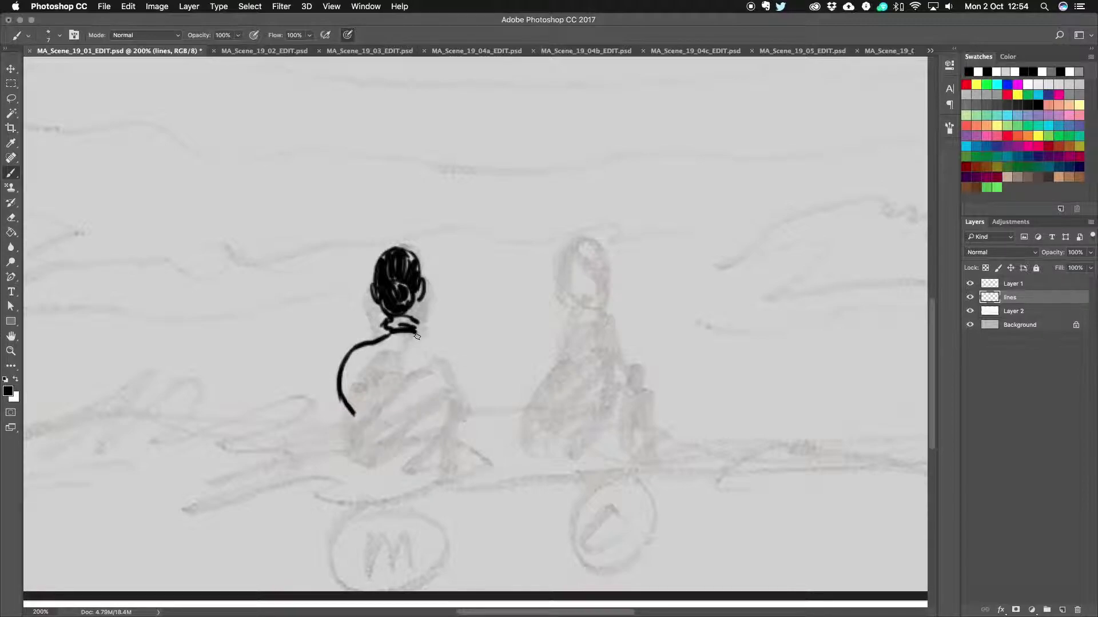
mouse_move(417, 336)
left_mouse_down()
mouse_move(451, 353)
mouse_move(461, 409)
left_mouse_up()
left_click_drag(351, 373, 366, 474)
left_click_drag(441, 369, 440, 442)
key("super+minus")
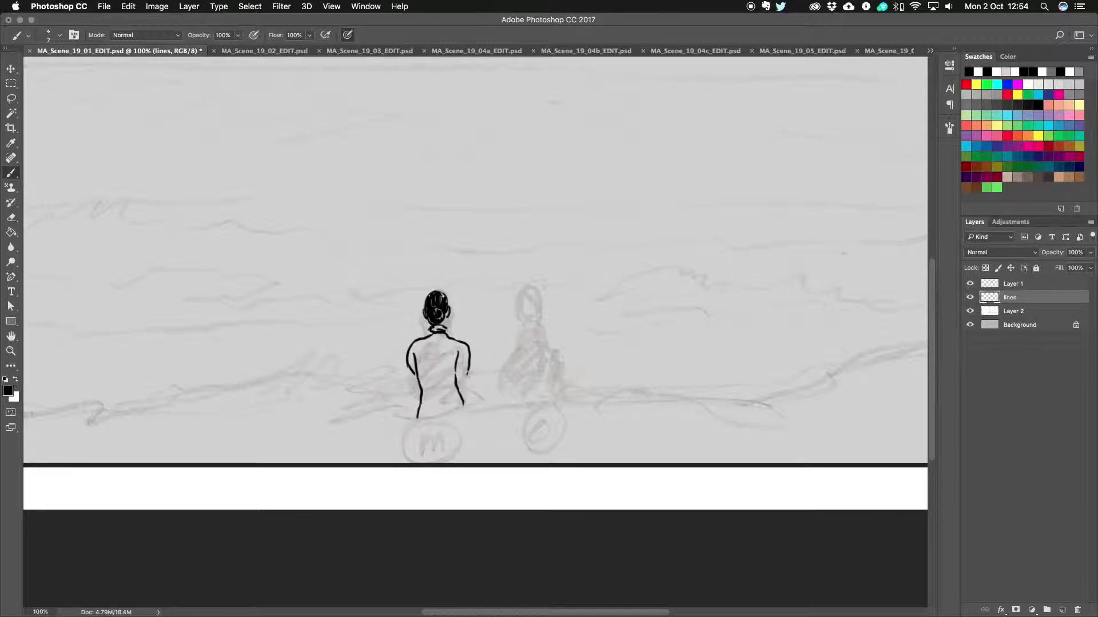
left_click(11, 218)
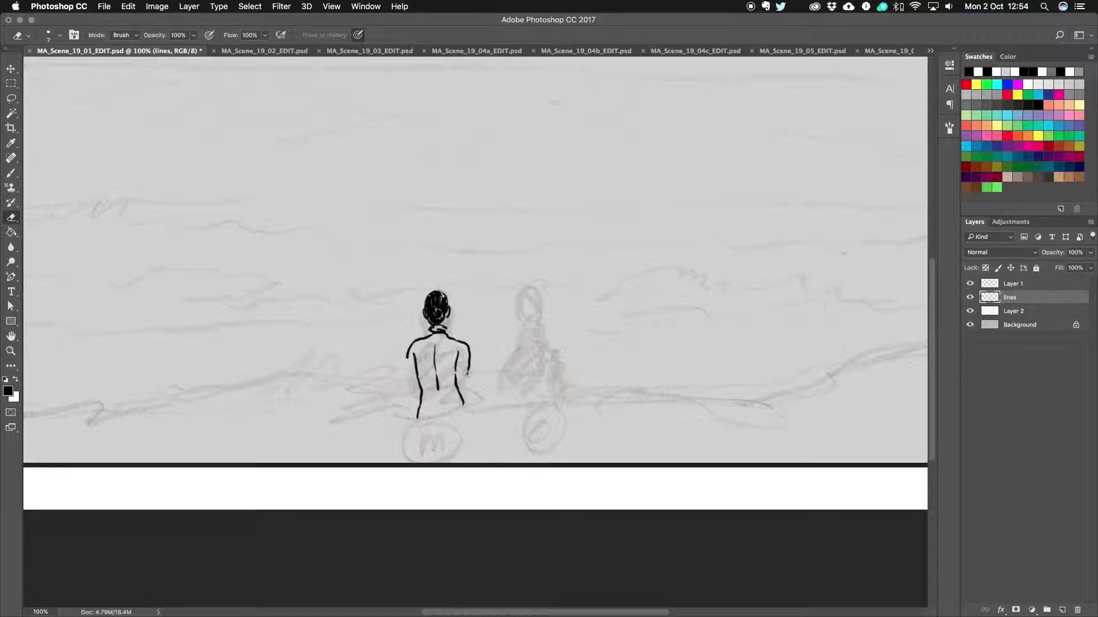
Back on the brush, finish the left figure's sides, arm details and waistline
key("super+equal")
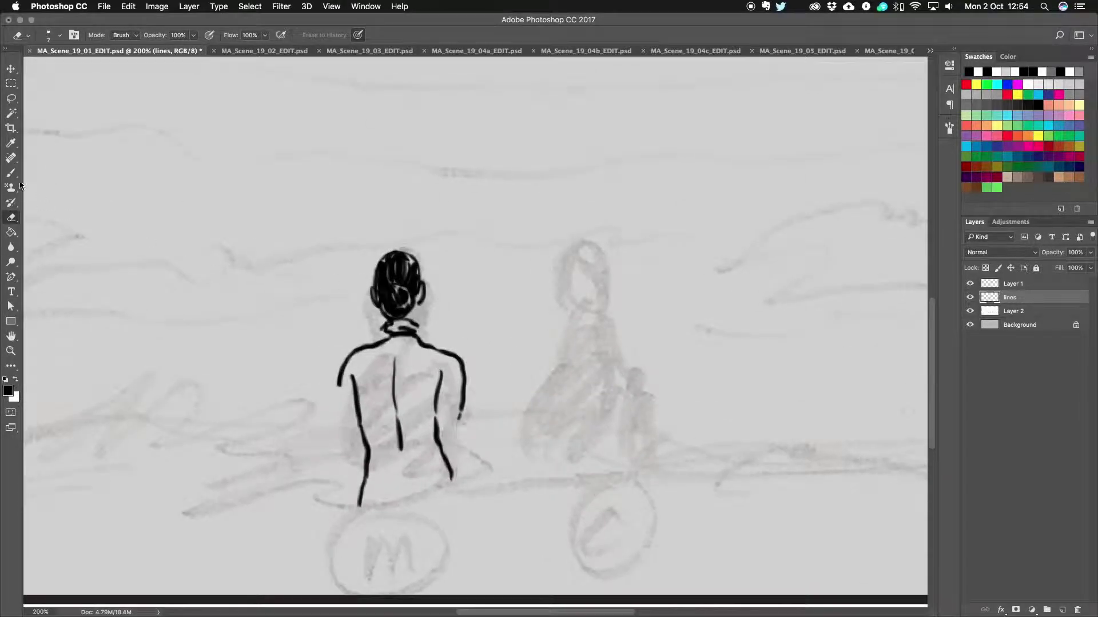
key("b")
left_click_drag(339, 383, 359, 461)
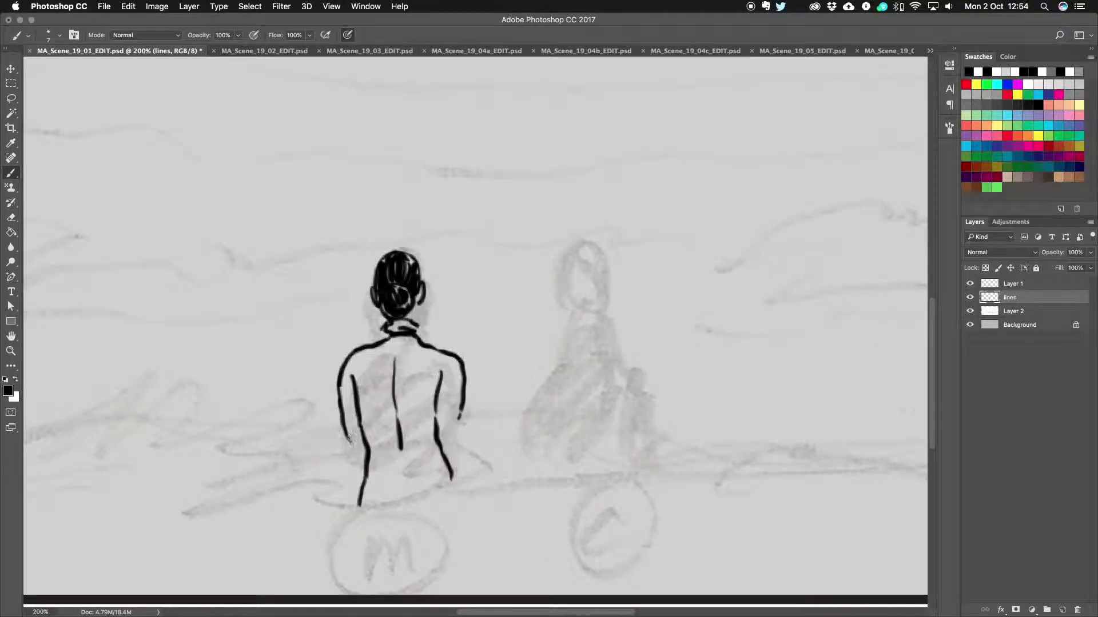
mouse_move(458, 418)
left_mouse_down()
mouse_move(456, 451)
mouse_move(458, 432)
left_mouse_up()
mouse_move(362, 415)
left_mouse_down()
mouse_move(345, 416)
mouse_move(437, 426)
left_mouse_up()
left_click_drag(386, 459, 434, 459)
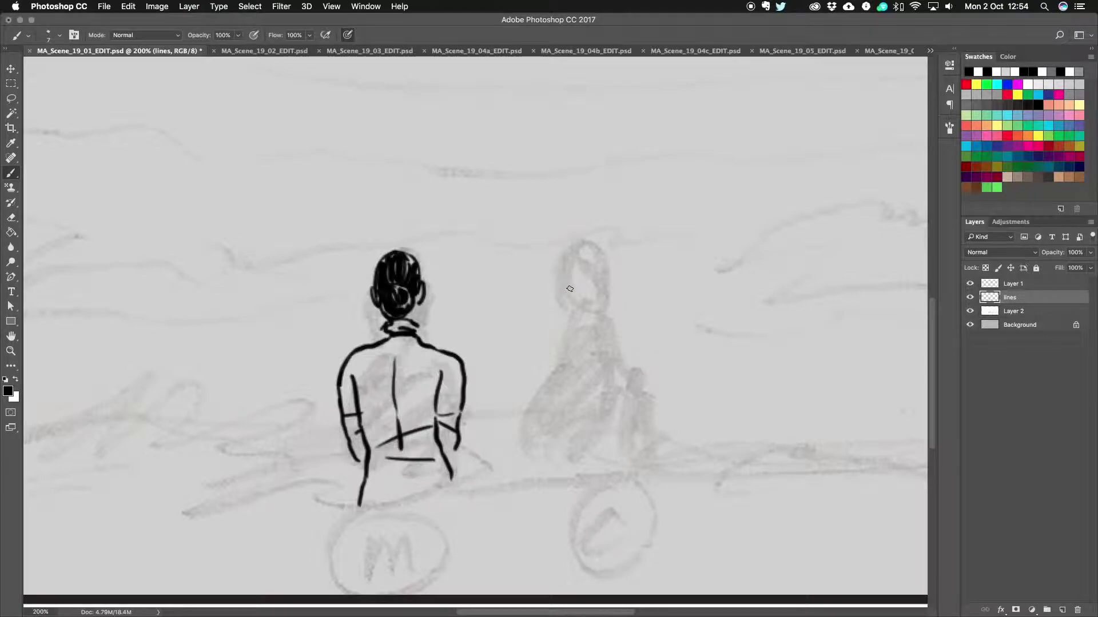
Ink the second figure's head, arms, hands, back and leg lines
mouse_move(563, 281)
left_mouse_down()
mouse_move(564, 295)
mouse_move(563, 257)
mouse_move(589, 241)
mouse_move(609, 246)
mouse_move(609, 287)
mouse_move(569, 292)
mouse_move(595, 304)
mouse_move(610, 294)
mouse_move(615, 275)
mouse_move(574, 267)
mouse_move(592, 289)
mouse_move(600, 280)
mouse_move(580, 260)
mouse_move(599, 267)
mouse_move(575, 317)
mouse_move(616, 316)
mouse_move(531, 359)
mouse_move(526, 394)
mouse_move(552, 423)
mouse_move(553, 448)
left_mouse_up()
left_click_drag(546, 366, 557, 448)
mouse_move(625, 325)
left_mouse_down()
mouse_move(660, 346)
mouse_move(672, 434)
left_mouse_up()
mouse_move(654, 426)
left_mouse_down()
mouse_move(642, 349)
mouse_move(665, 394)
left_mouse_up()
mouse_move(599, 343)
left_mouse_down()
mouse_move(604, 440)
mouse_move(543, 474)
mouse_move(566, 480)
left_mouse_up()
mouse_move(645, 443)
left_mouse_down()
mouse_move(649, 475)
mouse_move(698, 437)
mouse_move(727, 380)
mouse_move(709, 442)
mouse_move(764, 349)
left_mouse_up()
Hatch a clump of tall grass blades to the right of the second figure
mouse_move(720, 457)
left_mouse_down()
mouse_move(799, 290)
mouse_move(792, 350)
left_mouse_up()
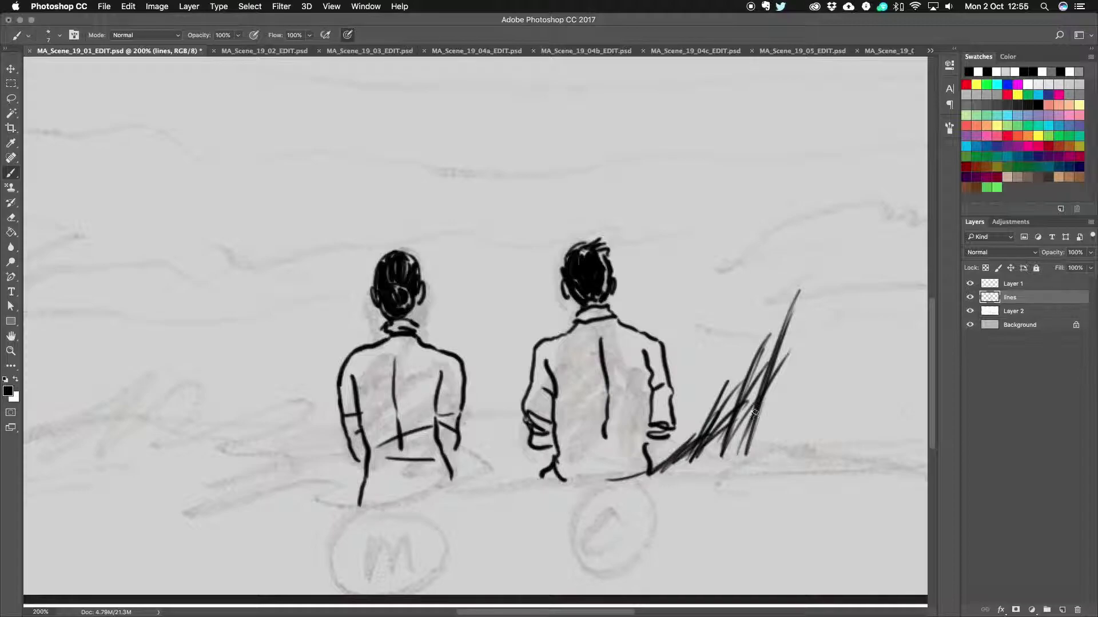
mouse_move(780, 390)
left_mouse_down()
mouse_move(720, 486)
mouse_move(731, 521)
mouse_move(819, 321)
left_mouse_up()
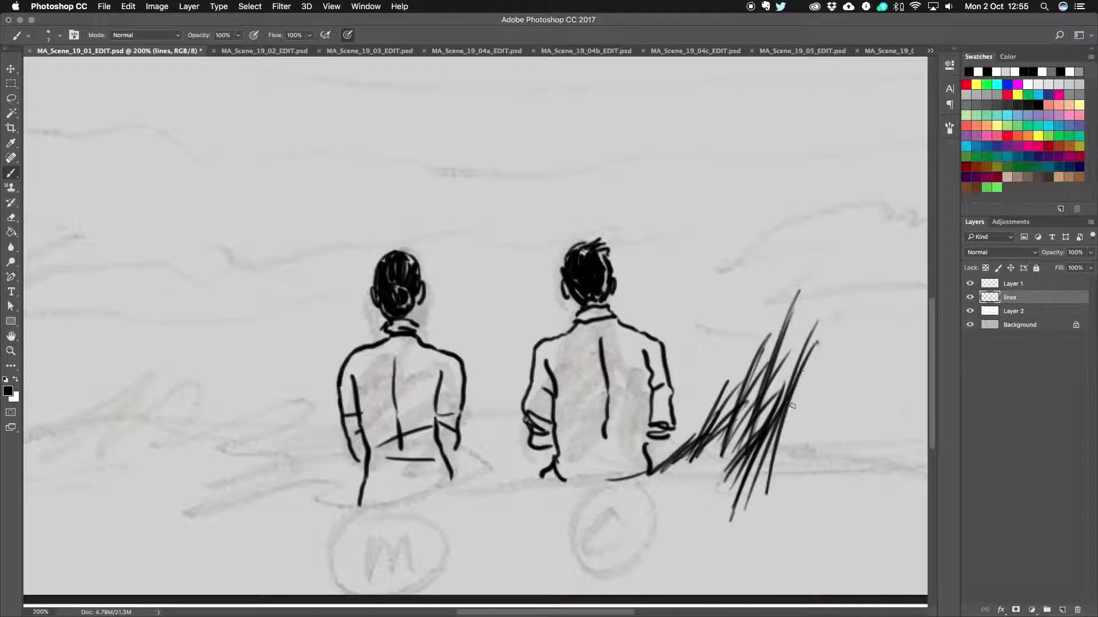
mouse_move(766, 494)
left_mouse_down()
mouse_move(818, 342)
mouse_move(829, 350)
mouse_move(830, 431)
mouse_move(817, 470)
mouse_move(850, 444)
mouse_move(875, 380)
left_mouse_up()
mouse_move(848, 468)
left_mouse_down()
mouse_move(884, 390)
mouse_move(885, 425)
left_mouse_up()
left_click_drag(833, 457, 853, 405)
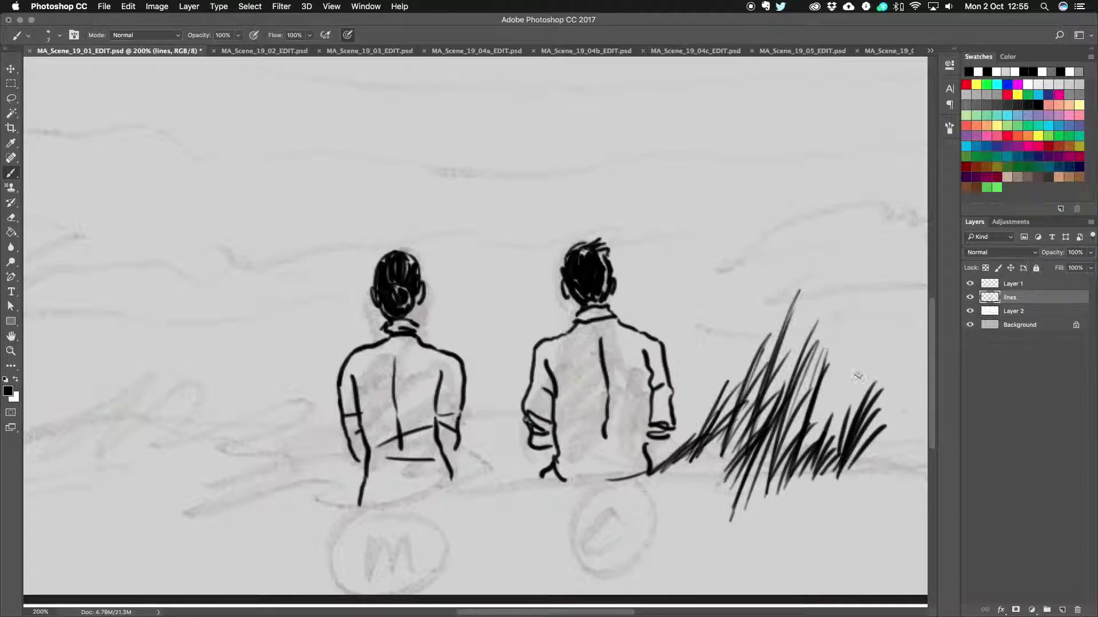
key("super+minus")
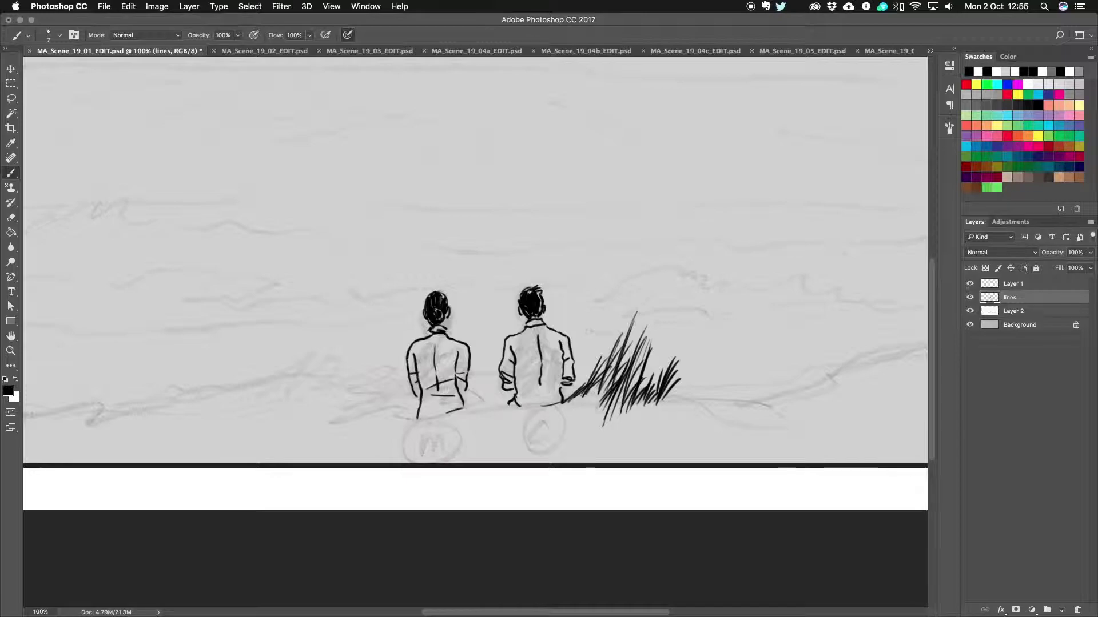
Add short grass strokes around the bases of both figures
mouse_move(440, 412)
left_mouse_down()
mouse_move(483, 390)
mouse_move(485, 400)
left_mouse_up()
mouse_move(467, 416)
left_mouse_down()
mouse_move(488, 390)
mouse_move(509, 407)
mouse_move(537, 391)
mouse_move(555, 406)
mouse_move(579, 400)
left_mouse_up()
mouse_move(583, 423)
left_mouse_down()
mouse_move(587, 394)
mouse_move(601, 405)
left_mouse_up()
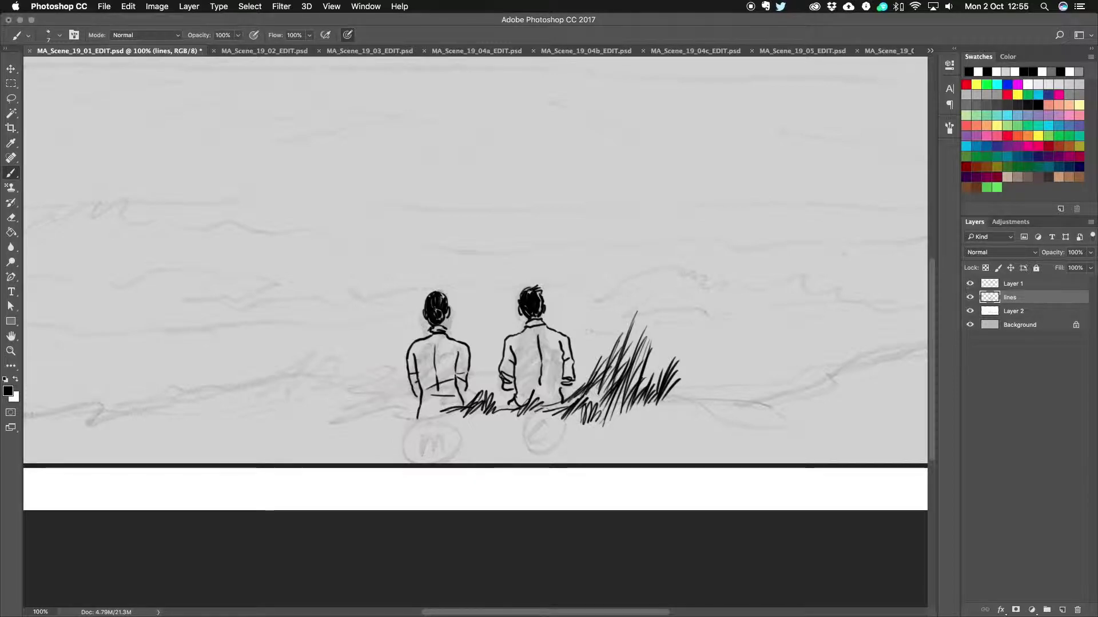
mouse_move(396, 422)
left_mouse_down()
mouse_move(403, 405)
mouse_move(436, 407)
left_mouse_up()
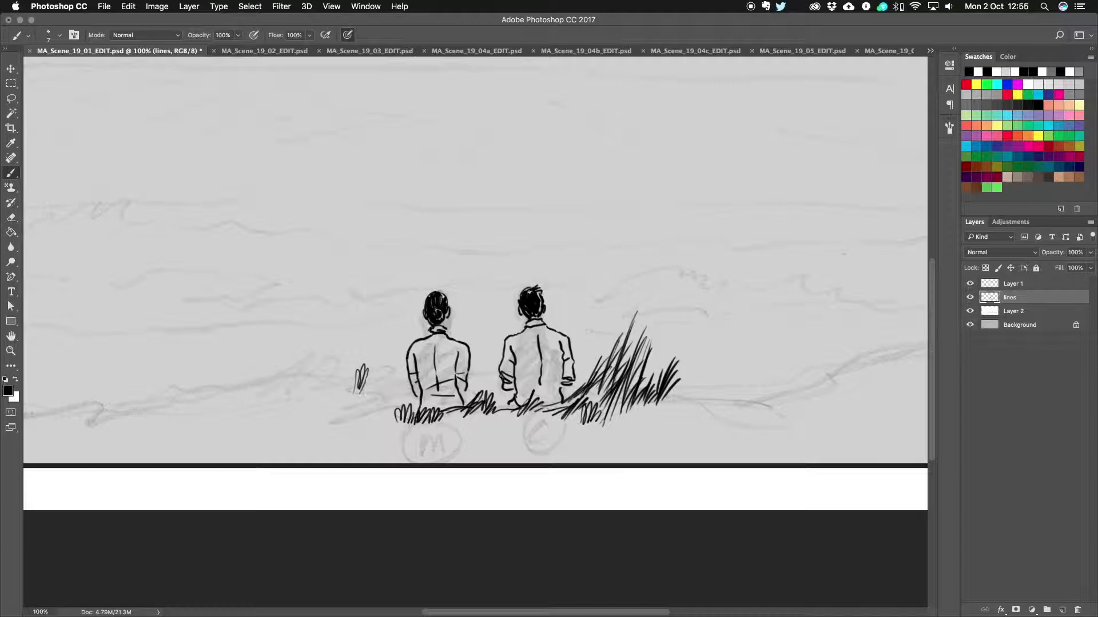
Build a grass tuft of short and tall blades left of the figures
left_click_drag(357, 395, 366, 369)
left_click_drag(368, 394, 377, 357)
mouse_move(375, 400)
left_mouse_down()
mouse_move(383, 372)
mouse_move(400, 395)
mouse_move(373, 392)
mouse_move(378, 407)
left_mouse_up()
left_click_drag(378, 431, 389, 413)
left_click_drag(389, 435, 400, 421)
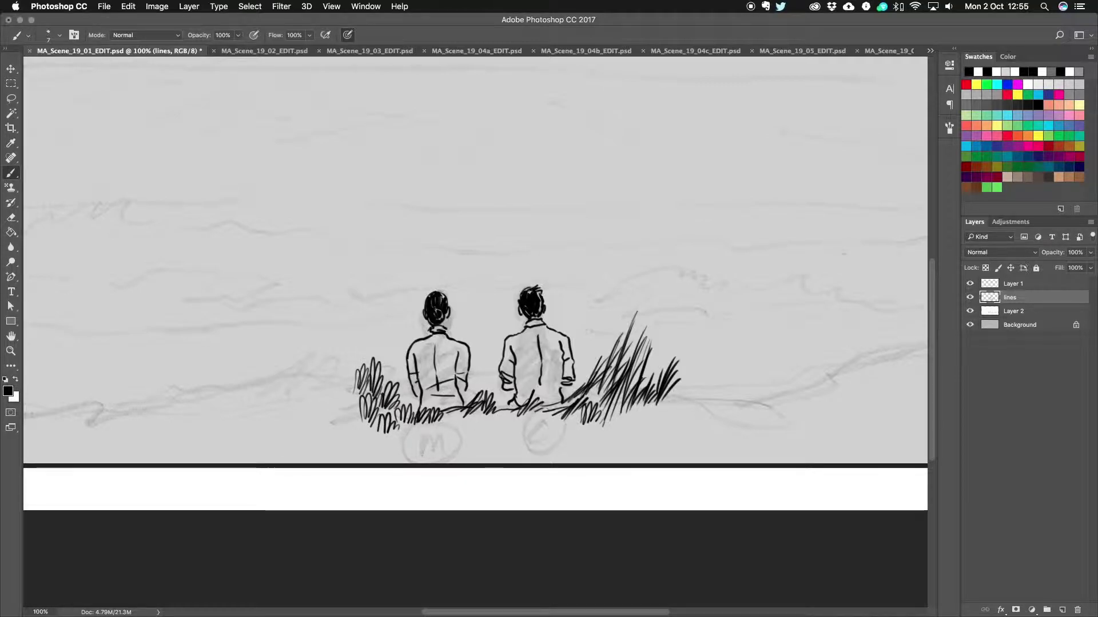
left_click_drag(274, 386, 305, 344)
mouse_move(281, 383)
left_mouse_down()
mouse_move(322, 289)
mouse_move(318, 317)
left_mouse_up()
mouse_move(303, 400)
left_mouse_down()
mouse_move(331, 290)
mouse_move(333, 375)
left_mouse_up()
left_click_drag(318, 412, 340, 342)
left_click_drag(326, 413, 345, 344)
mouse_move(337, 388)
left_mouse_down()
mouse_move(353, 320)
mouse_move(356, 357)
left_mouse_up()
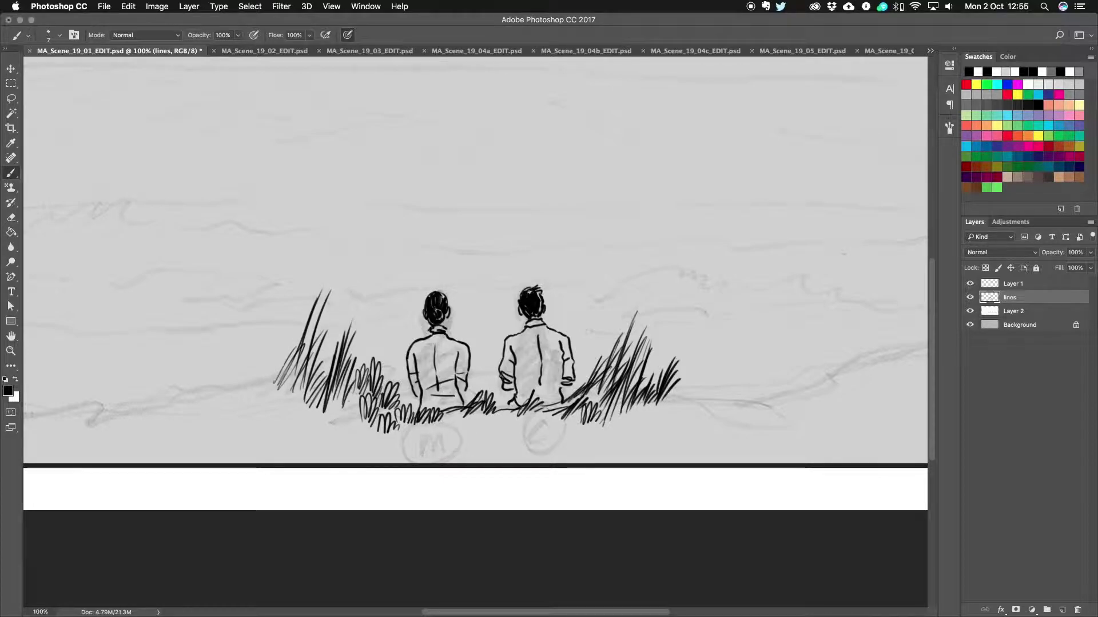
left_click_drag(341, 411, 356, 381)
Draw curly leaves along the tuft's base and ground lines beneath the figures
mouse_move(276, 403)
left_mouse_down()
mouse_move(309, 401)
mouse_move(317, 416)
mouse_move(342, 405)
left_mouse_up()
mouse_move(333, 424)
left_mouse_down()
mouse_move(347, 410)
mouse_move(342, 425)
mouse_move(410, 453)
mouse_move(592, 433)
left_mouse_up()
left_click_drag(488, 444, 522, 444)
left_click_drag(538, 450, 584, 450)
left_click_drag(467, 428, 473, 429)
left_click_drag(523, 424, 552, 426)
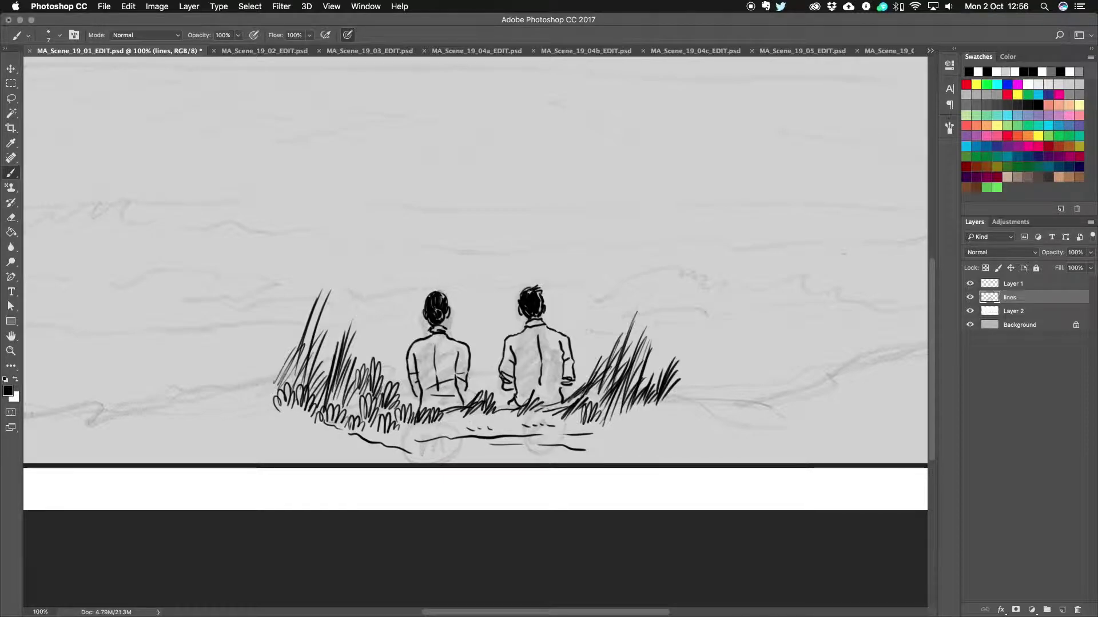
Extend the right grass tuft with leafy strokes, curly leaves and tall blades
left_click_drag(663, 401, 699, 381)
mouse_move(688, 402)
left_mouse_down()
mouse_move(701, 387)
mouse_move(683, 393)
left_mouse_up()
left_click_drag(695, 397, 710, 373)
mouse_move(703, 392)
left_mouse_down()
mouse_move(718, 369)
mouse_move(720, 381)
left_mouse_up()
mouse_move(715, 408)
left_mouse_down()
mouse_move(727, 389)
mouse_move(705, 398)
mouse_move(750, 325)
left_mouse_up()
left_click_drag(730, 389, 740, 330)
mouse_move(726, 379)
left_mouse_down()
mouse_move(736, 317)
mouse_move(734, 347)
left_mouse_up()
left_click_drag(723, 403, 765, 344)
mouse_move(744, 407)
left_mouse_down()
mouse_move(769, 361)
mouse_move(770, 382)
left_mouse_up()
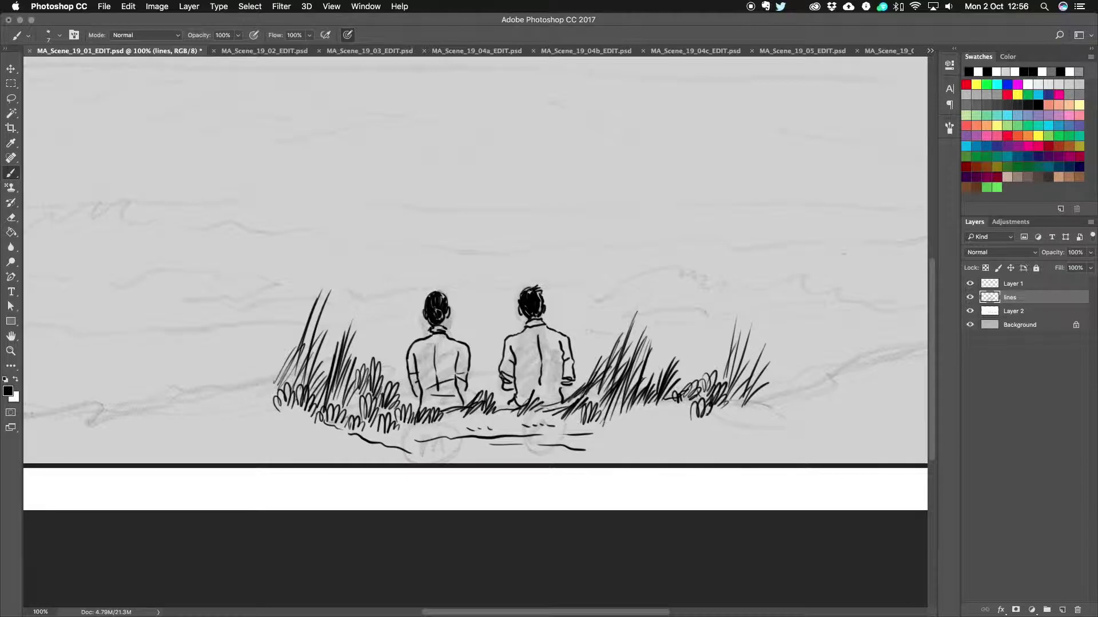
Extend the ground line to the right edge with grass loops and tall upright blades
key("super+minus")
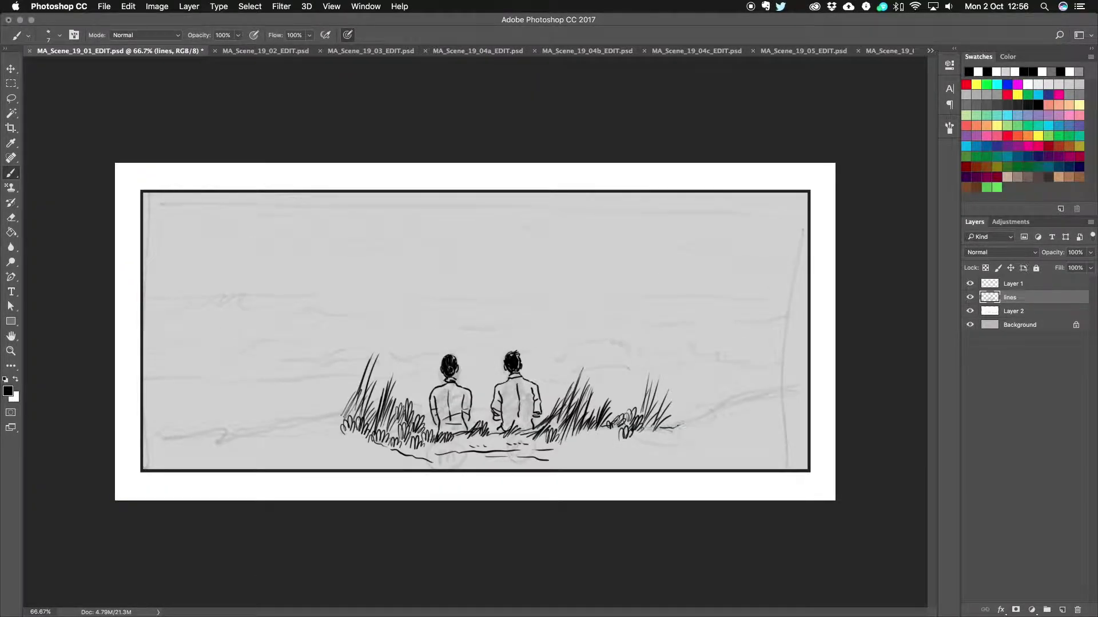
left_click_drag(712, 416, 775, 395)
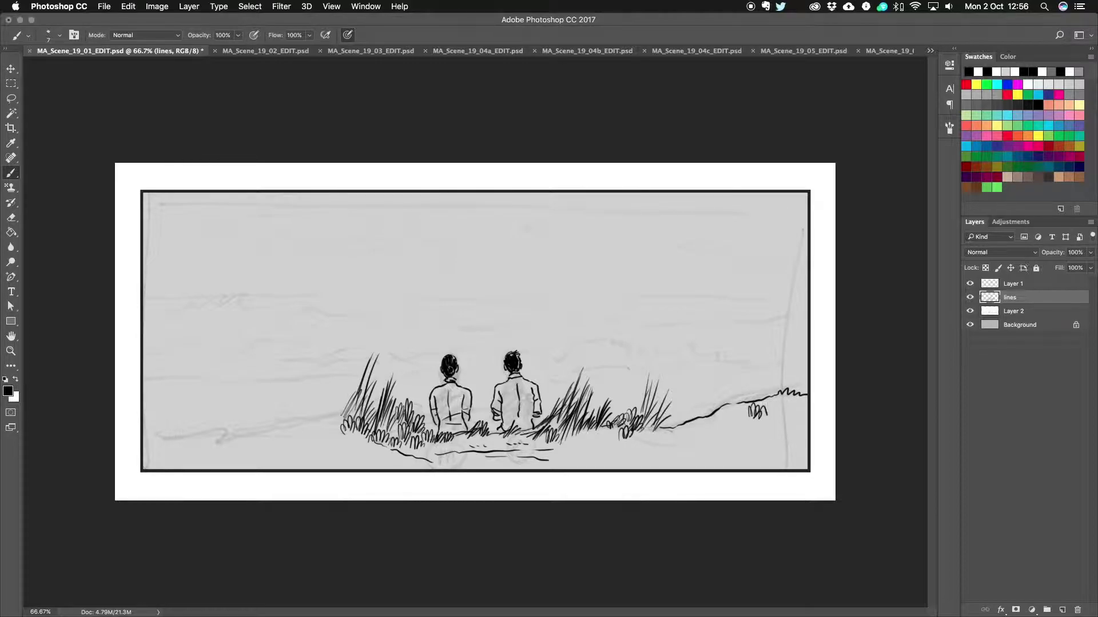
left_click_drag(771, 420, 807, 400)
left_click_drag(741, 417, 747, 376)
left_click_drag(744, 422, 757, 369)
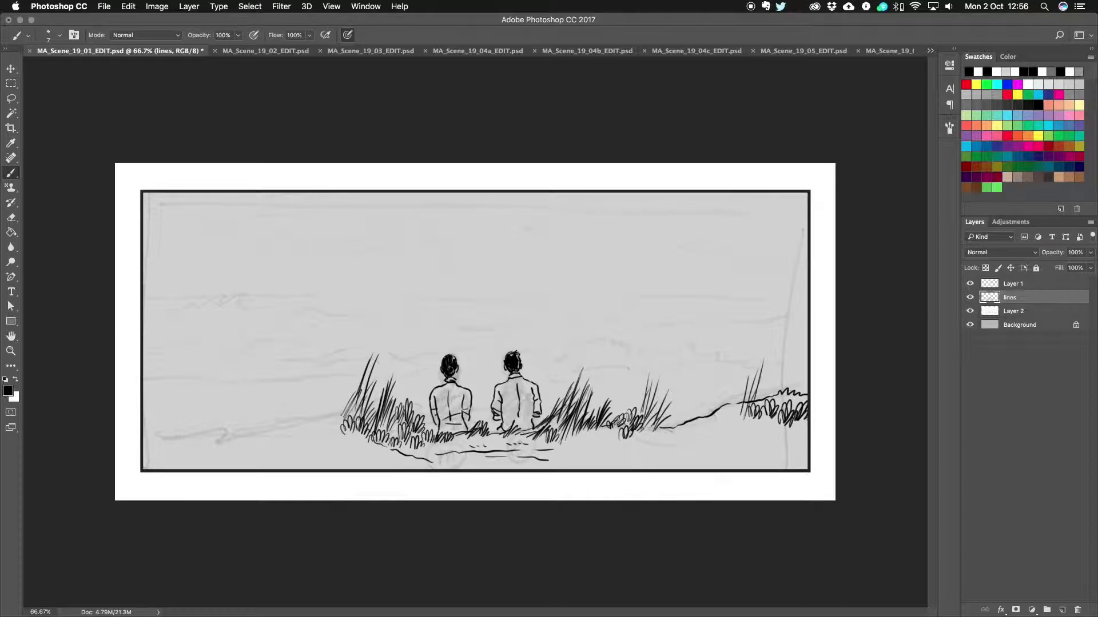
left_click_drag(755, 406, 773, 358)
left_click_drag(758, 400, 782, 340)
Add thin grass blades and small loops along the right ground line
left_click_drag(699, 433, 707, 405)
left_click_drag(703, 426, 718, 387)
left_click_drag(714, 432, 732, 376)
left_click_drag(716, 433, 739, 378)
left_click_drag(706, 449, 711, 450)
left_click_drag(712, 451, 749, 427)
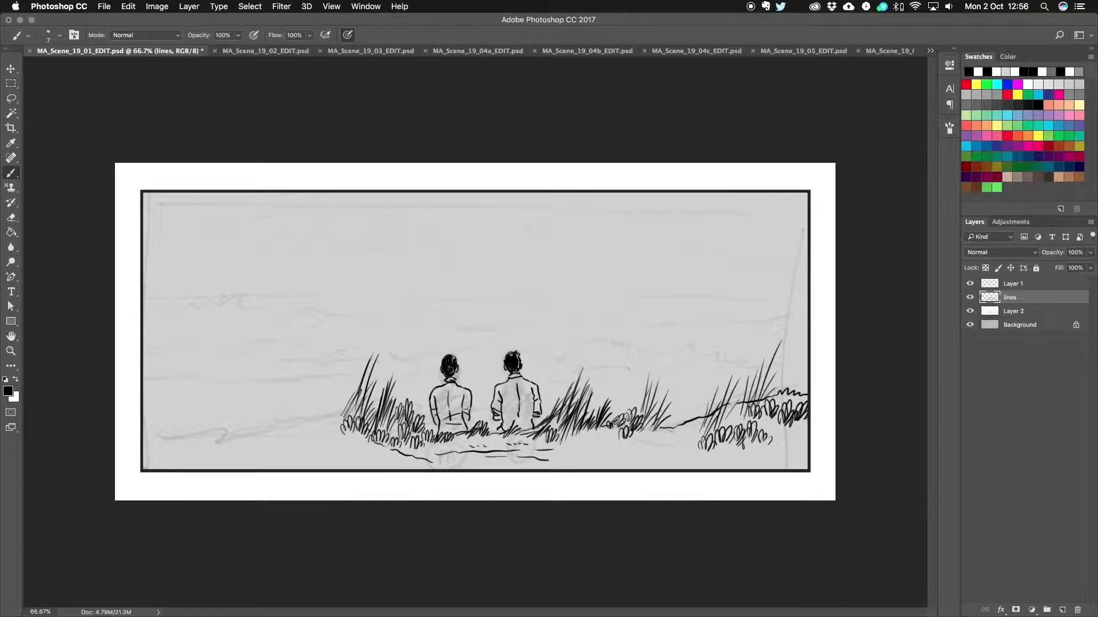
Draw the left ground line with tall grass blades, a corner blade and short dashes below
left_click_drag(150, 428, 206, 419)
mouse_move(296, 420)
left_mouse_down()
mouse_move(304, 366)
mouse_move(298, 394)
left_mouse_up()
left_click_drag(284, 425, 321, 357)
mouse_move(317, 423)
left_mouse_down()
mouse_move(343, 331)
mouse_move(343, 388)
left_mouse_up()
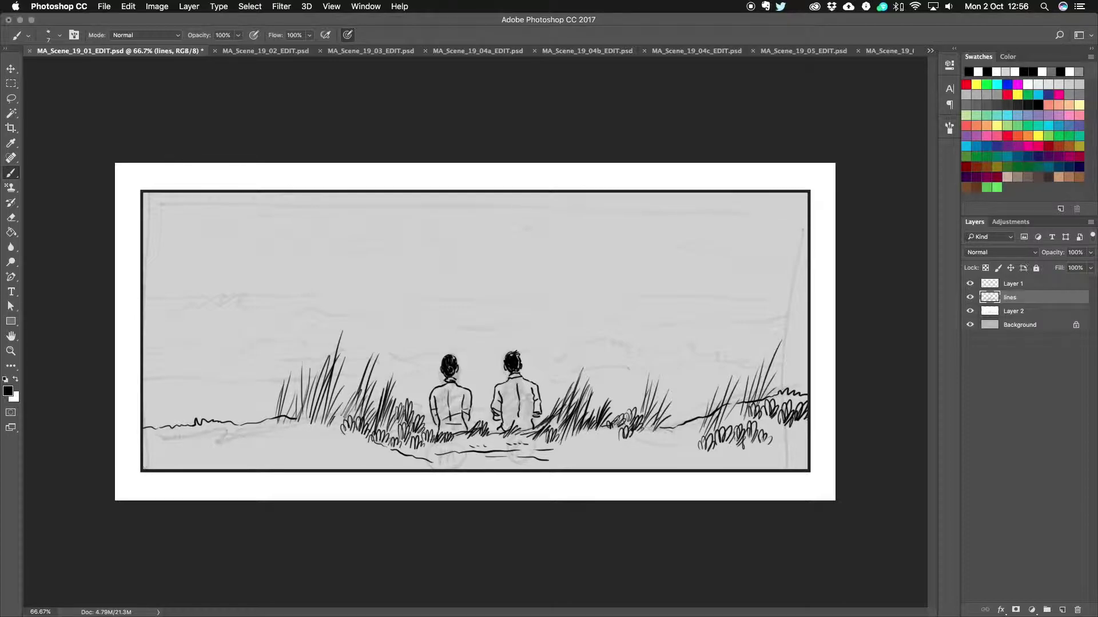
mouse_move(337, 441)
left_mouse_down()
mouse_move(351, 369)
mouse_move(350, 403)
mouse_move(322, 401)
left_mouse_up()
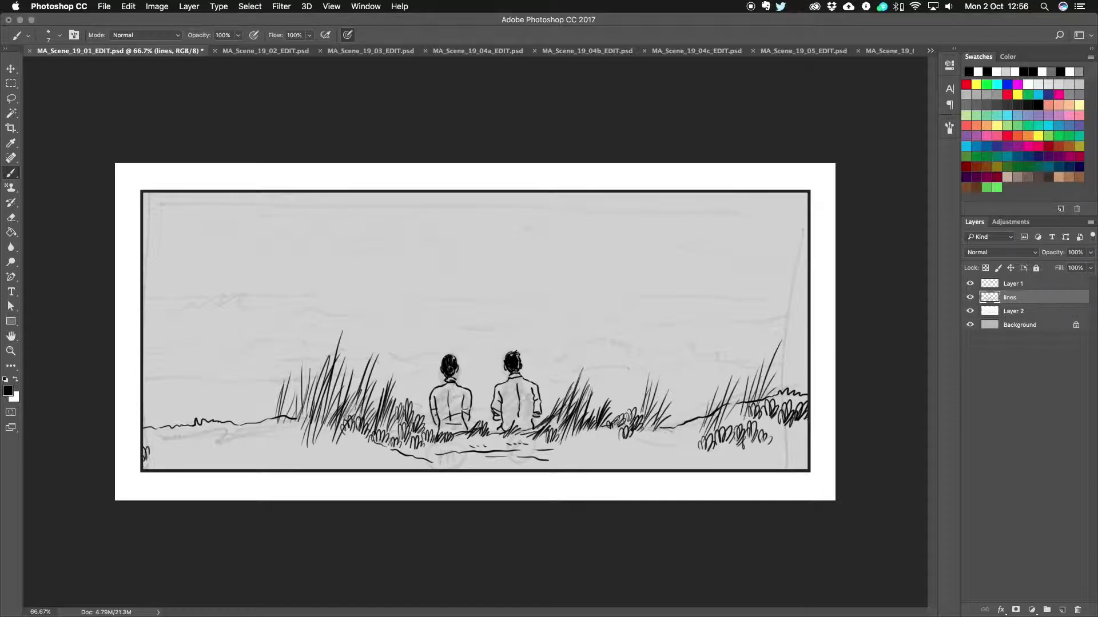
mouse_move(148, 454)
left_mouse_down()
mouse_move(153, 435)
mouse_move(182, 441)
left_mouse_up()
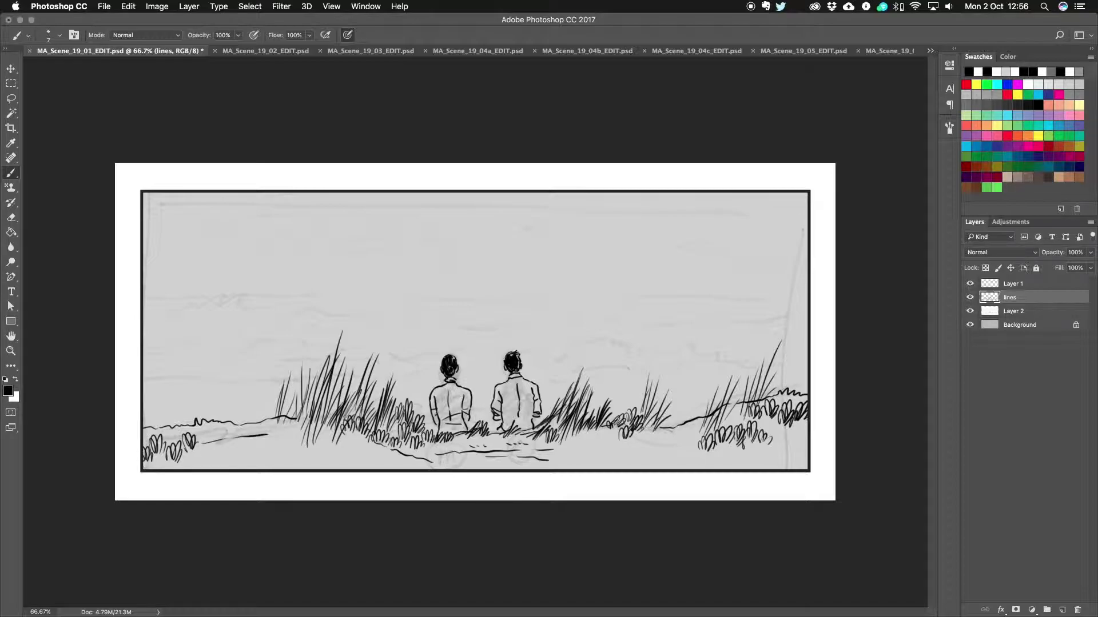
left_click_drag(293, 450, 313, 447)
left_click_drag(324, 454, 367, 459)
Ink a straight horizon line across the panel and two wavy bush outlines in the grass
left_click_drag(142, 300, 807, 300)
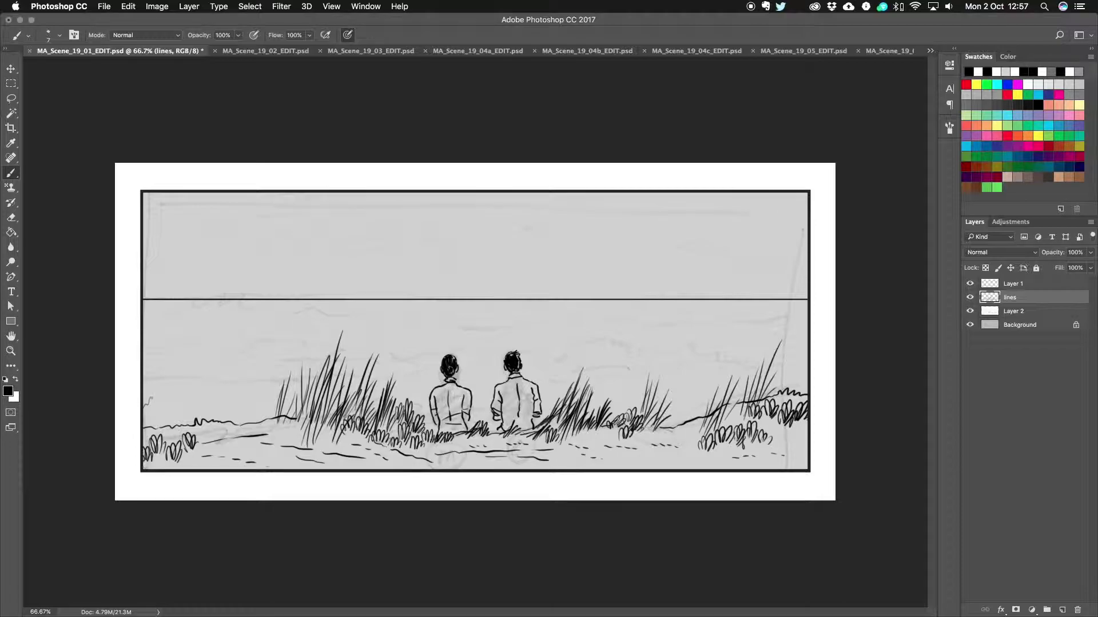
mouse_move(171, 402)
left_mouse_down()
mouse_move(203, 375)
mouse_move(216, 405)
mouse_move(257, 401)
left_mouse_up()
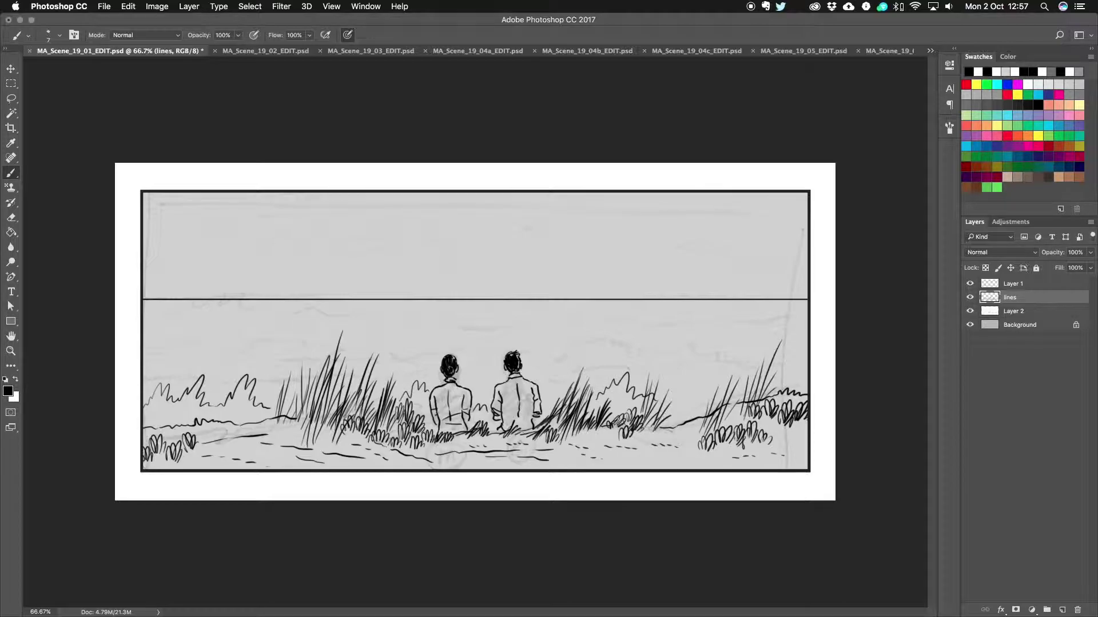
mouse_move(674, 407)
left_mouse_down()
mouse_move(709, 371)
mouse_move(721, 403)
left_mouse_up()
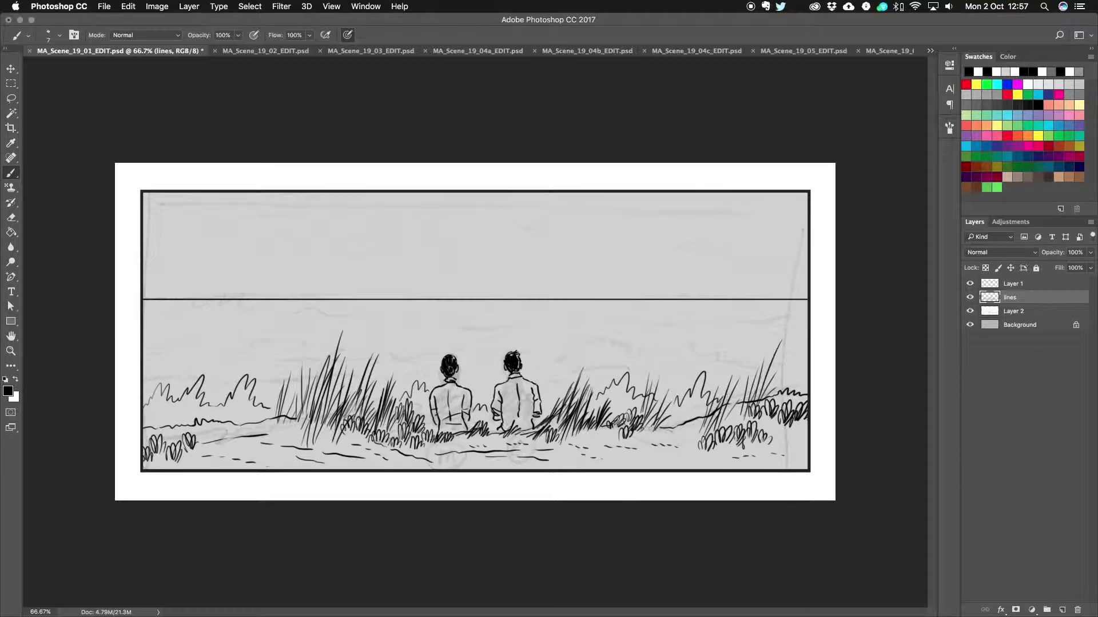
left_click(948, 128)
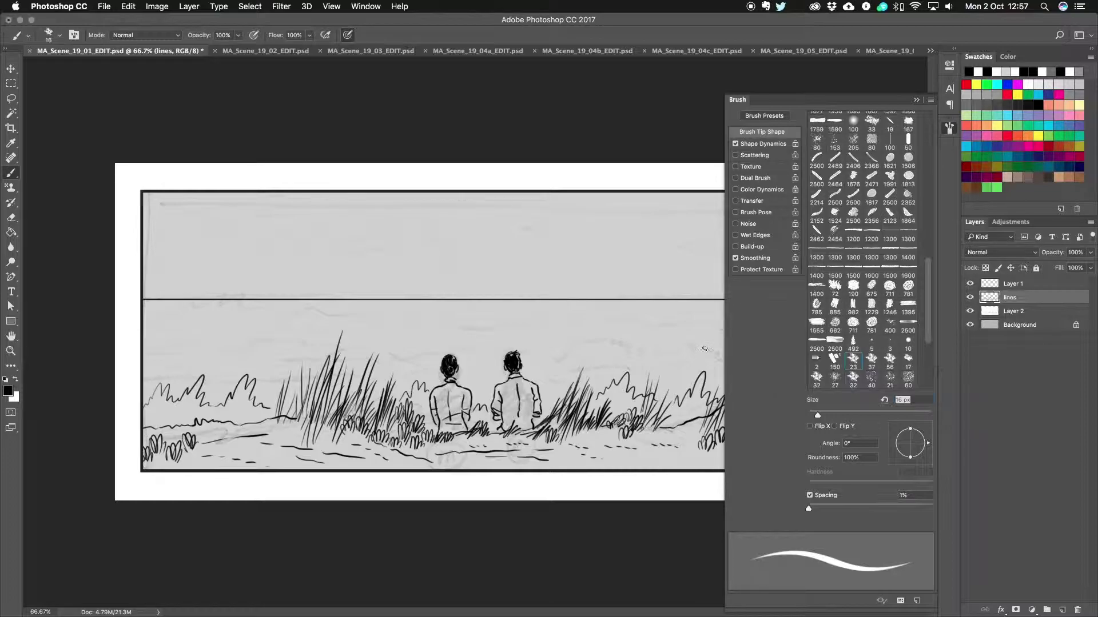
Enlarge the brush to 23 px
left_click(916, 99)
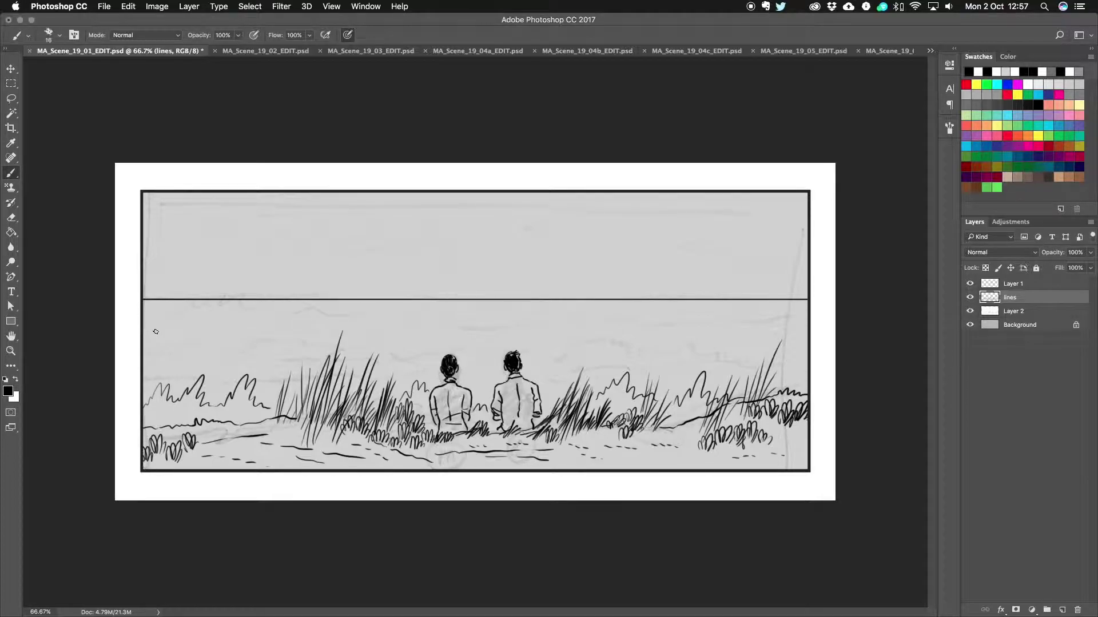
left_click(949, 127)
left_click_drag(821, 418, 824, 418)
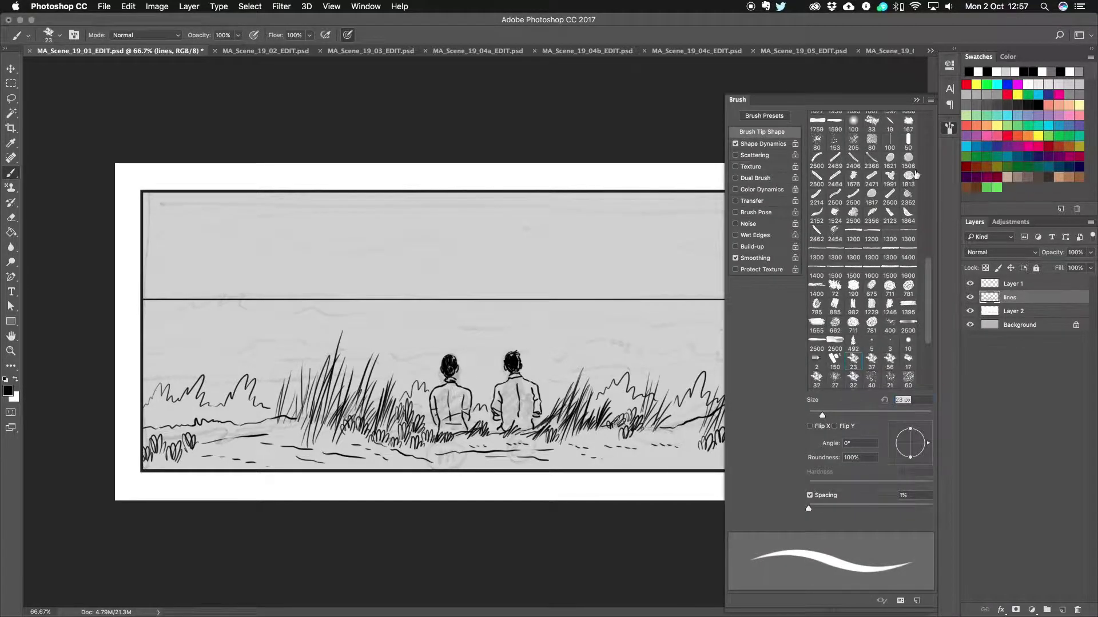
left_click(917, 100)
Paint thick black bands under the horizon and rows of wave dashes mid-sea and right
left_click_drag(139, 305, 802, 306)
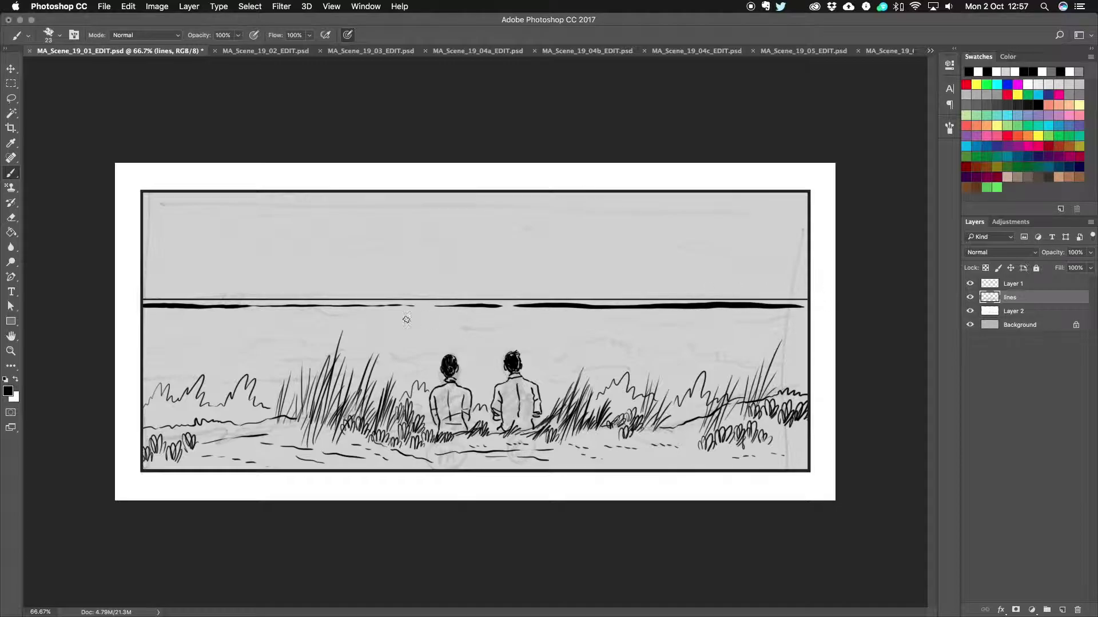
left_click_drag(191, 314, 611, 313)
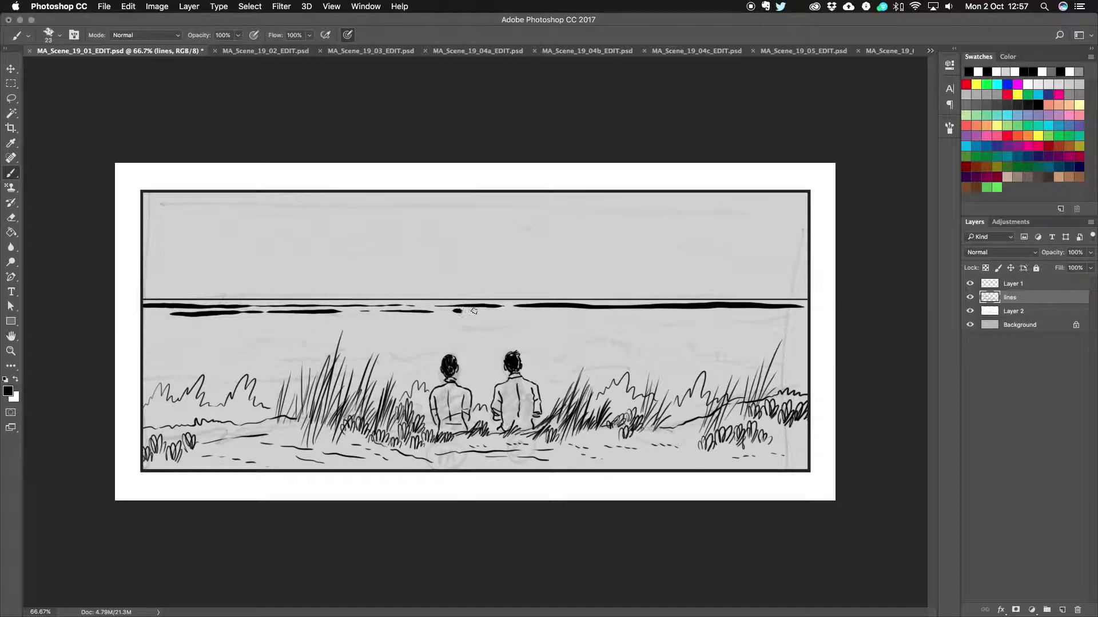
left_click_drag(498, 319, 575, 319)
left_click_drag(666, 313, 808, 319)
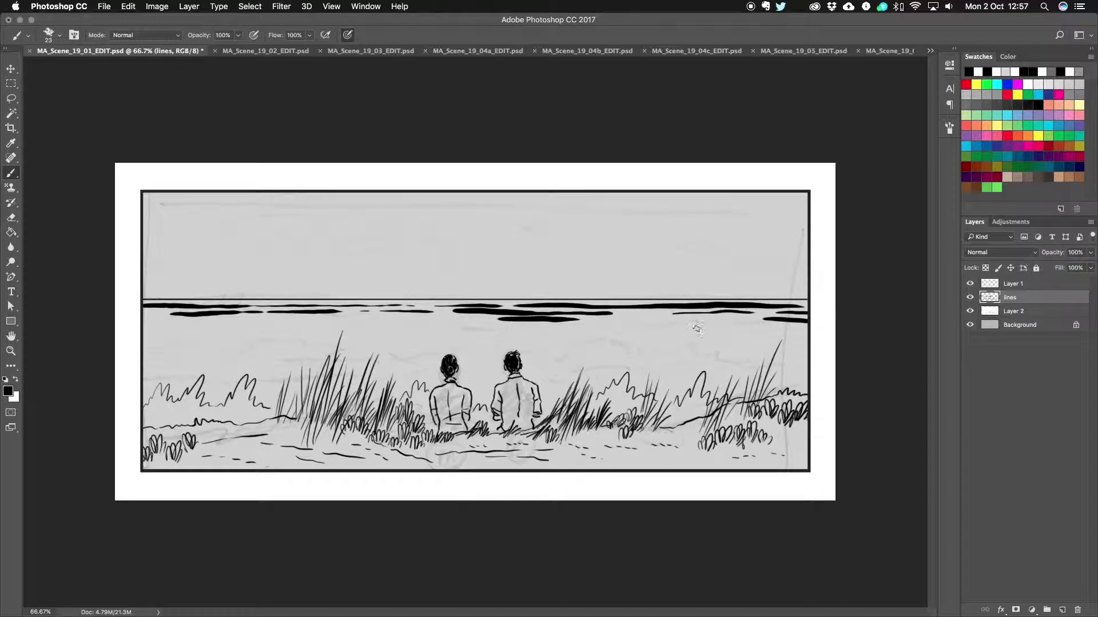
left_click_drag(536, 344, 751, 341)
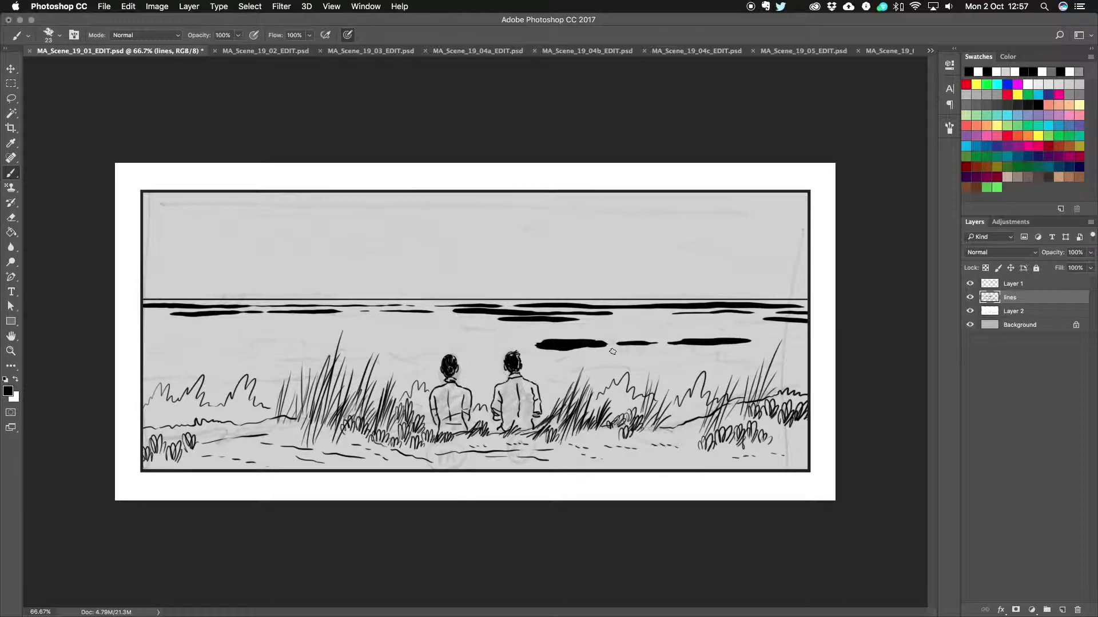
left_click_drag(598, 352, 806, 351)
mouse_move(694, 362)
left_mouse_down()
mouse_move(628, 361)
mouse_move(654, 370)
left_mouse_up()
Add dark wave strokes, blobs and dabs across the left side of the sea
mouse_move(430, 350)
left_mouse_down()
mouse_move(349, 351)
mouse_move(398, 366)
left_mouse_up()
mouse_move(144, 353)
left_mouse_down()
mouse_move(243, 352)
mouse_move(144, 352)
left_mouse_up()
mouse_move(256, 343)
left_mouse_down()
mouse_move(214, 343)
mouse_move(306, 342)
mouse_move(257, 351)
mouse_move(273, 335)
left_mouse_up()
left_click(297, 334)
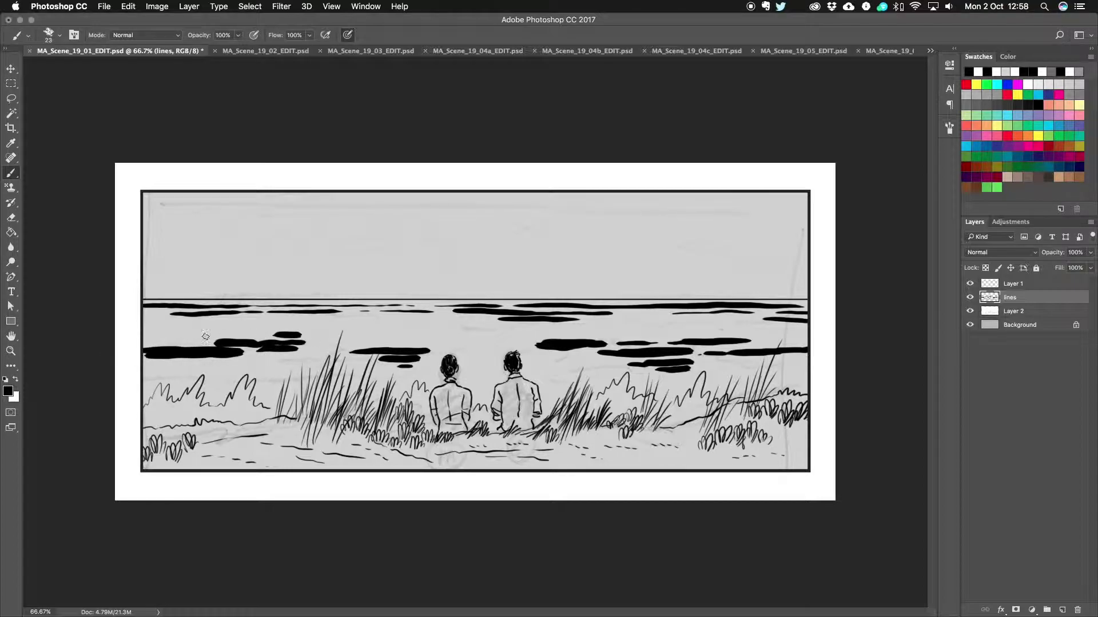
mouse_move(166, 338)
left_mouse_down()
mouse_move(209, 337)
mouse_move(166, 339)
left_mouse_up()
left_click_drag(232, 335, 212, 334)
left_click_drag(260, 361, 229, 361)
Dot small dark ripples near the horizon and dabs at the sea's lower edges
left_click_drag(409, 321, 417, 322)
left_click_drag(429, 322, 471, 325)
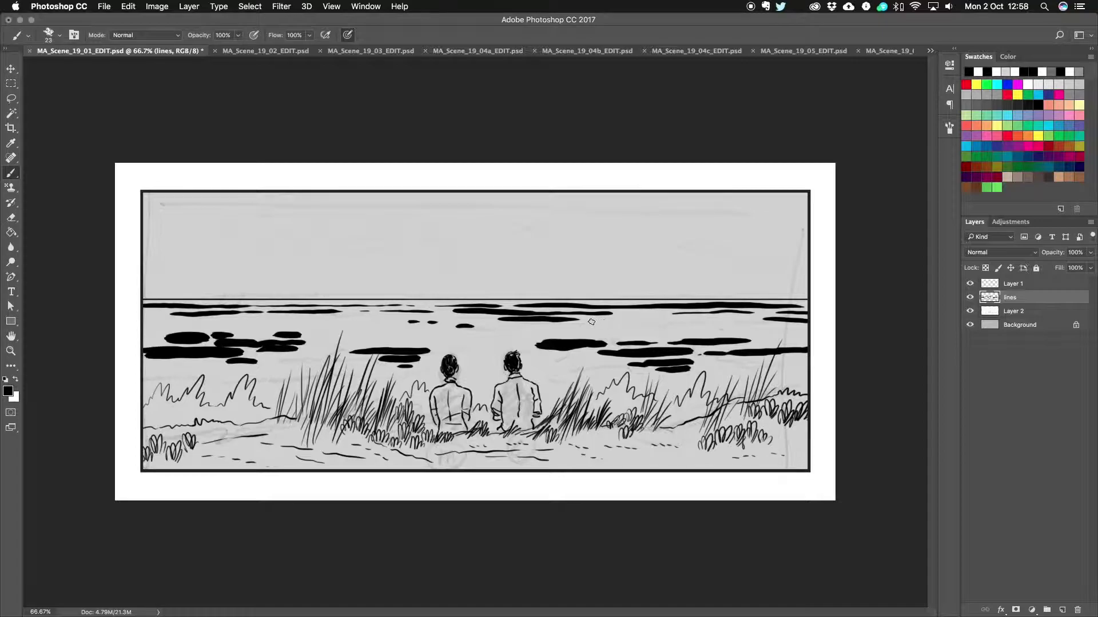
left_click_drag(591, 322, 634, 322)
left_click_drag(742, 330, 771, 334)
mouse_move(144, 326)
left_mouse_down()
mouse_move(194, 324)
mouse_move(175, 319)
mouse_move(252, 335)
mouse_move(156, 321)
left_mouse_up()
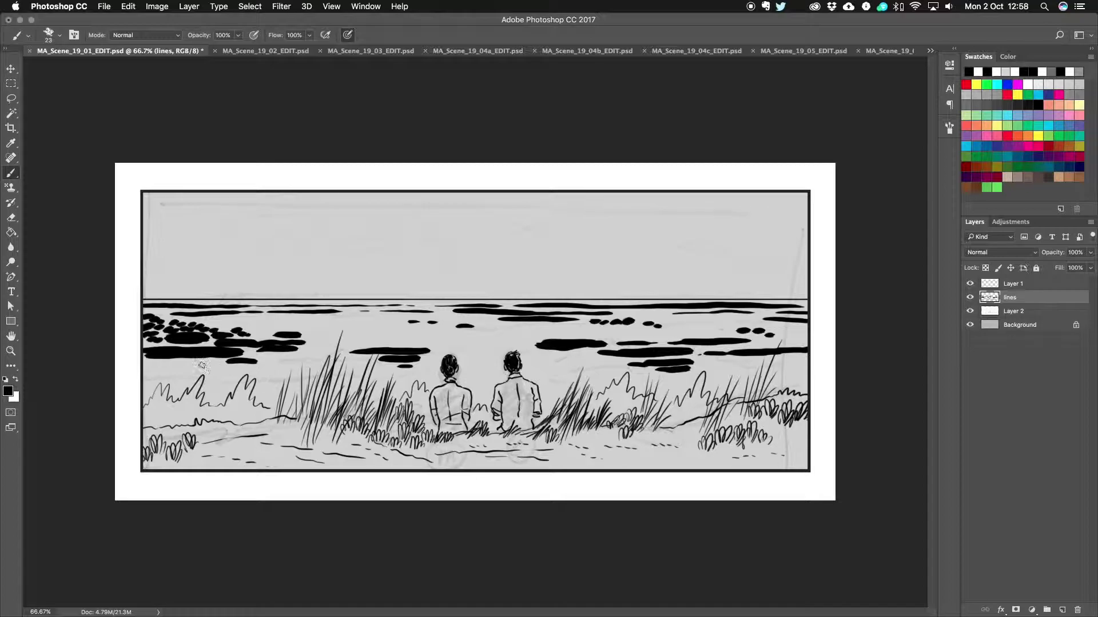
left_click_drag(202, 366, 264, 370)
mouse_move(783, 365)
left_mouse_down()
mouse_move(801, 370)
mouse_move(807, 357)
left_mouse_up()
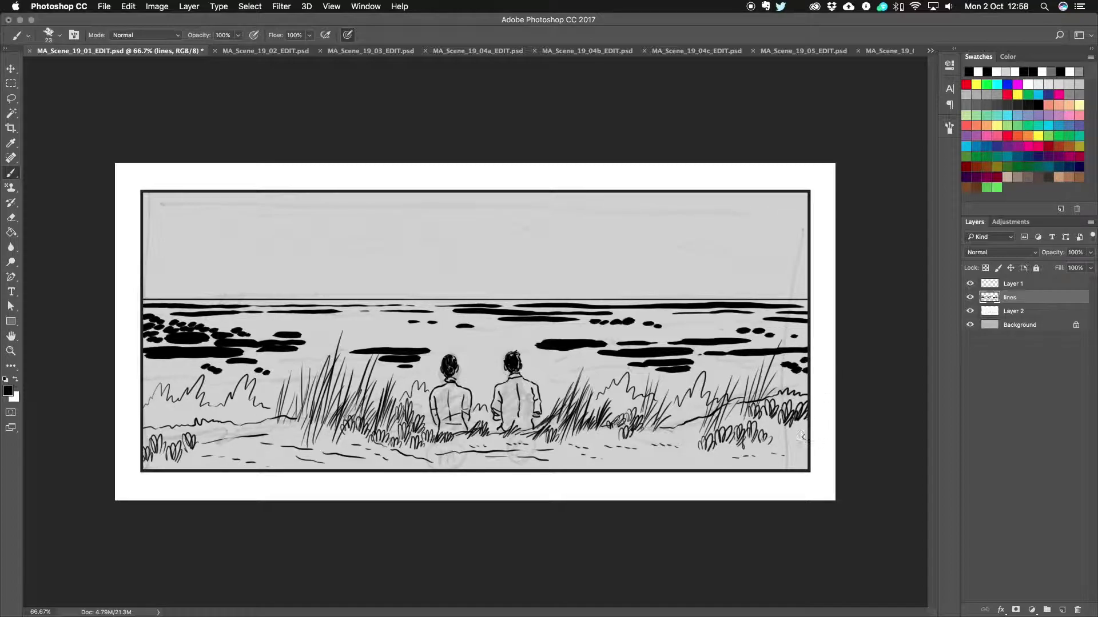
Lay heavy black strokes along the right ground, grass clumps and below the figures
mouse_move(663, 431)
left_mouse_down()
mouse_move(703, 423)
mouse_move(552, 428)
mouse_move(569, 400)
mouse_move(566, 431)
mouse_move(580, 415)
mouse_move(589, 435)
mouse_move(605, 436)
mouse_move(587, 439)
mouse_move(628, 442)
mouse_move(697, 434)
mouse_move(733, 415)
mouse_move(749, 421)
mouse_move(798, 398)
mouse_move(777, 424)
mouse_move(809, 425)
mouse_move(778, 433)
mouse_move(809, 435)
left_mouse_up()
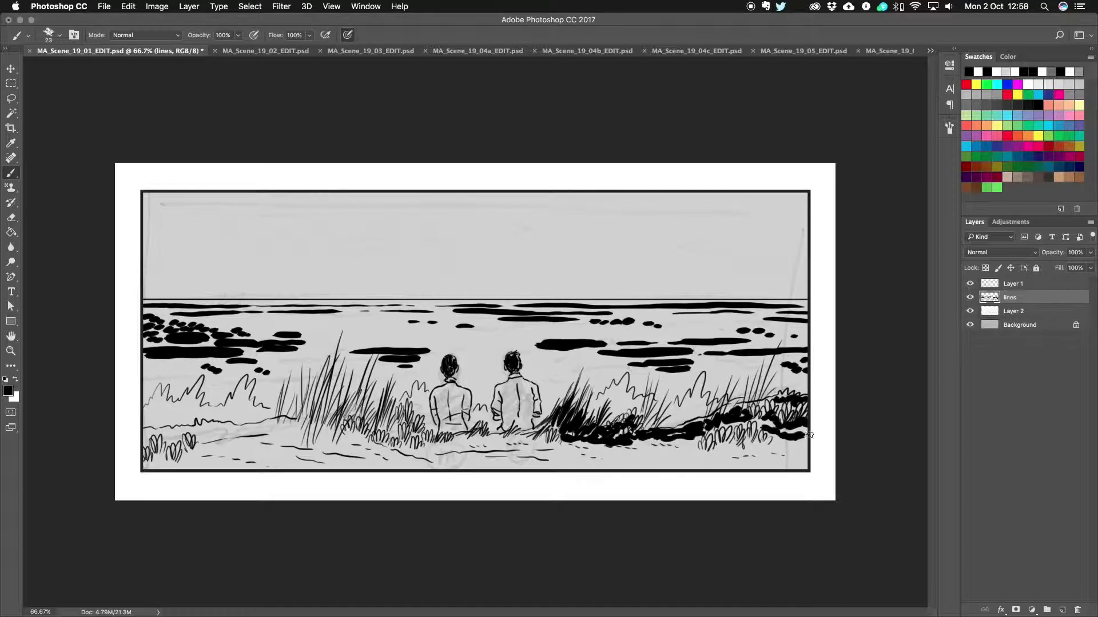
mouse_move(738, 441)
left_mouse_down()
mouse_move(718, 443)
mouse_move(819, 446)
left_mouse_up()
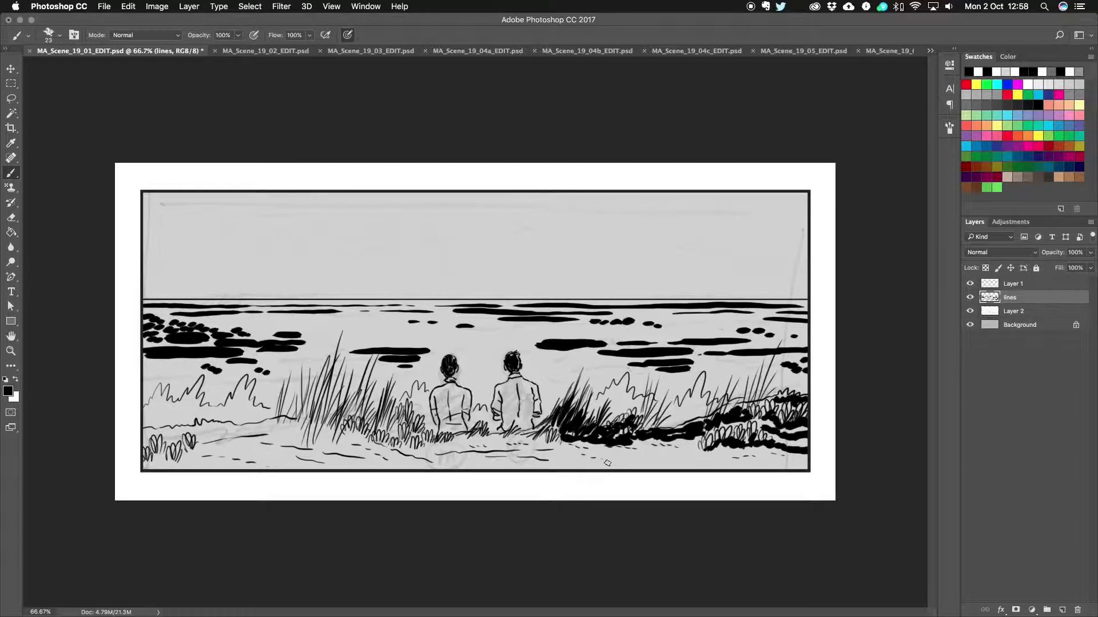
left_click_drag(583, 468, 806, 465)
left_click_drag(674, 454, 606, 455)
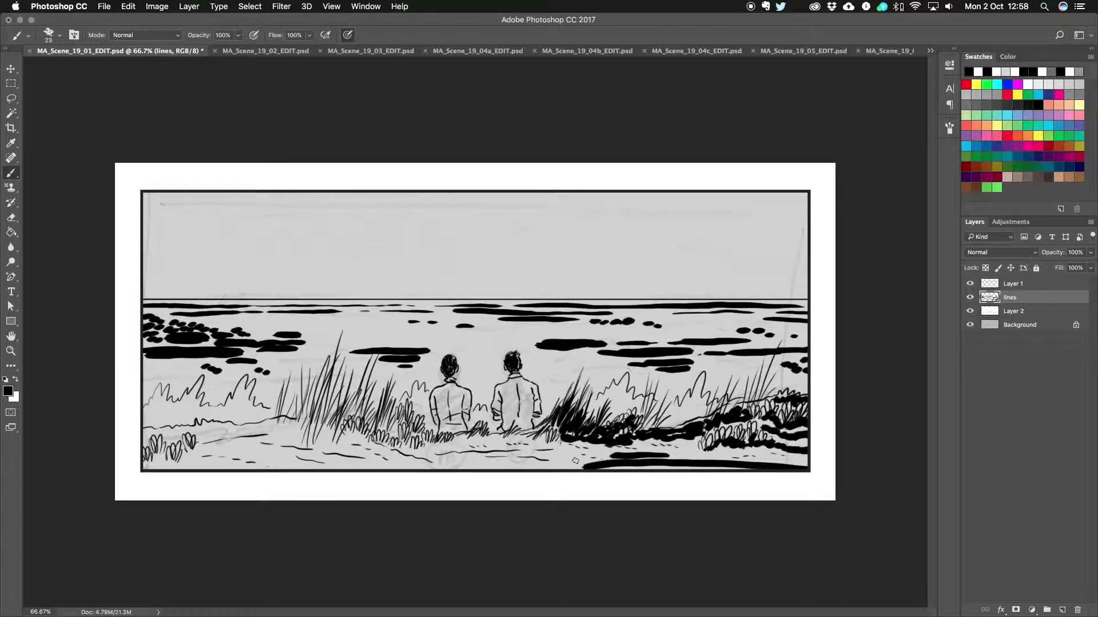
mouse_move(467, 441)
left_mouse_down()
mouse_move(449, 441)
mouse_move(552, 437)
mouse_move(566, 452)
mouse_move(429, 461)
mouse_move(570, 462)
left_mouse_up()
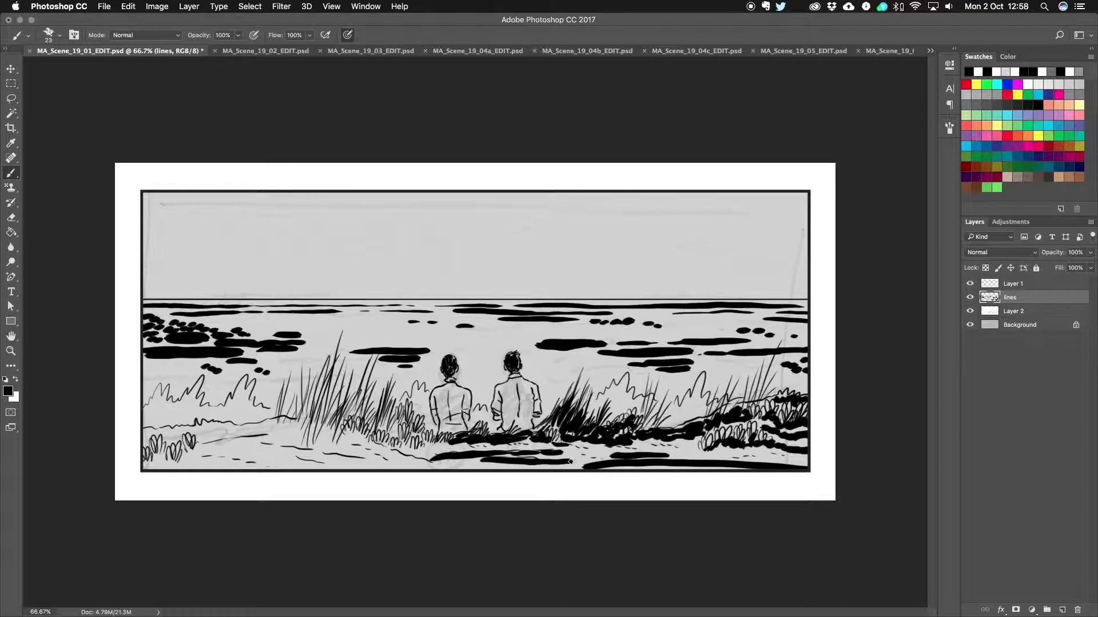
Fill both figures' backs solid black and hatch dark shadows into the tall grass
mouse_move(511, 381)
left_mouse_down()
mouse_move(517, 427)
mouse_move(525, 386)
mouse_move(497, 416)
mouse_move(535, 413)
left_mouse_up()
mouse_move(450, 387)
left_mouse_down()
mouse_move(434, 419)
mouse_move(453, 428)
mouse_move(461, 412)
mouse_move(450, 390)
mouse_move(465, 416)
mouse_move(394, 431)
mouse_move(468, 444)
left_mouse_up()
mouse_move(394, 440)
left_mouse_down()
mouse_move(385, 443)
mouse_move(420, 453)
left_mouse_up()
mouse_move(380, 400)
left_mouse_down()
mouse_move(378, 432)
mouse_move(320, 429)
mouse_move(334, 380)
mouse_move(342, 432)
left_mouse_up()
mouse_move(343, 392)
left_mouse_down()
mouse_move(359, 428)
mouse_move(364, 417)
left_mouse_up()
mouse_move(297, 437)
left_mouse_down()
mouse_move(302, 395)
mouse_move(348, 440)
mouse_move(373, 437)
left_mouse_up()
Darken the bottom-left grass tufts and run heavy ground strokes toward the centre
mouse_move(144, 435)
left_mouse_down()
mouse_move(156, 448)
mouse_move(175, 434)
mouse_move(285, 426)
left_mouse_up()
mouse_move(204, 439)
left_mouse_down()
mouse_move(298, 438)
mouse_move(151, 461)
mouse_move(250, 452)
left_mouse_up()
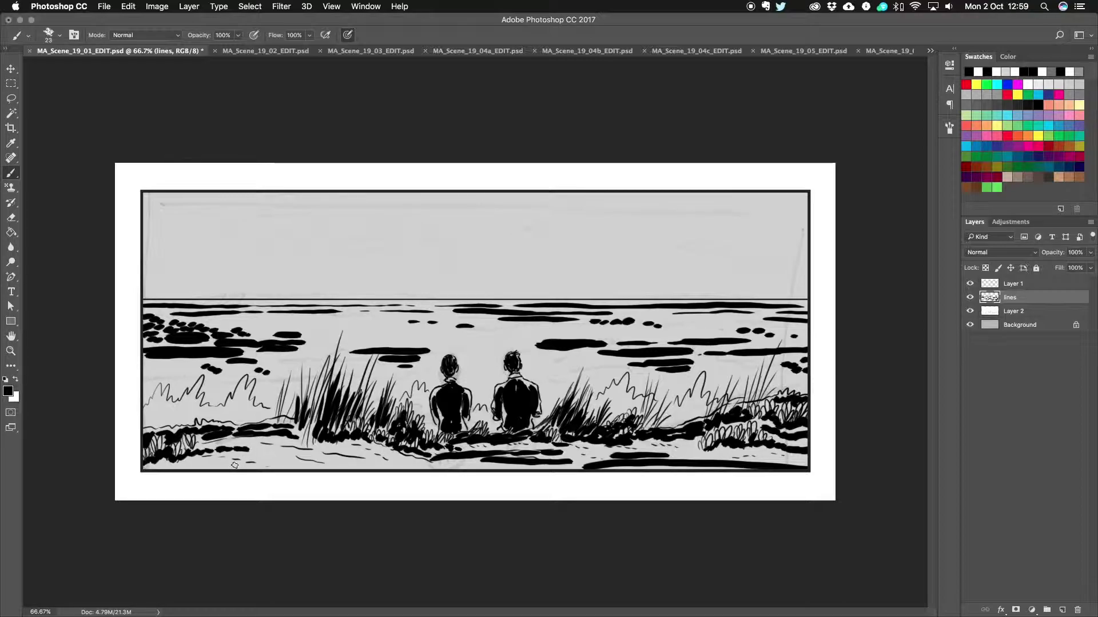
left_click_drag(171, 466, 397, 472)
mouse_move(336, 449)
left_mouse_down()
mouse_move(432, 471)
mouse_move(478, 466)
left_mouse_up()
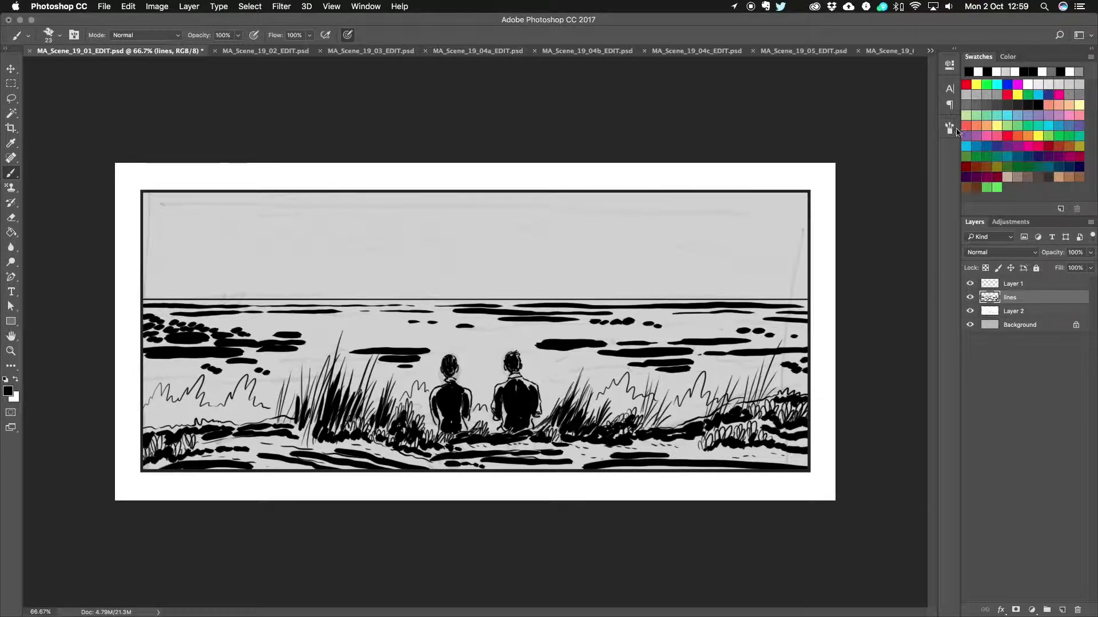
Shrink the brush to 8 px
key("F5")
left_click_drag(823, 416, 813, 416)
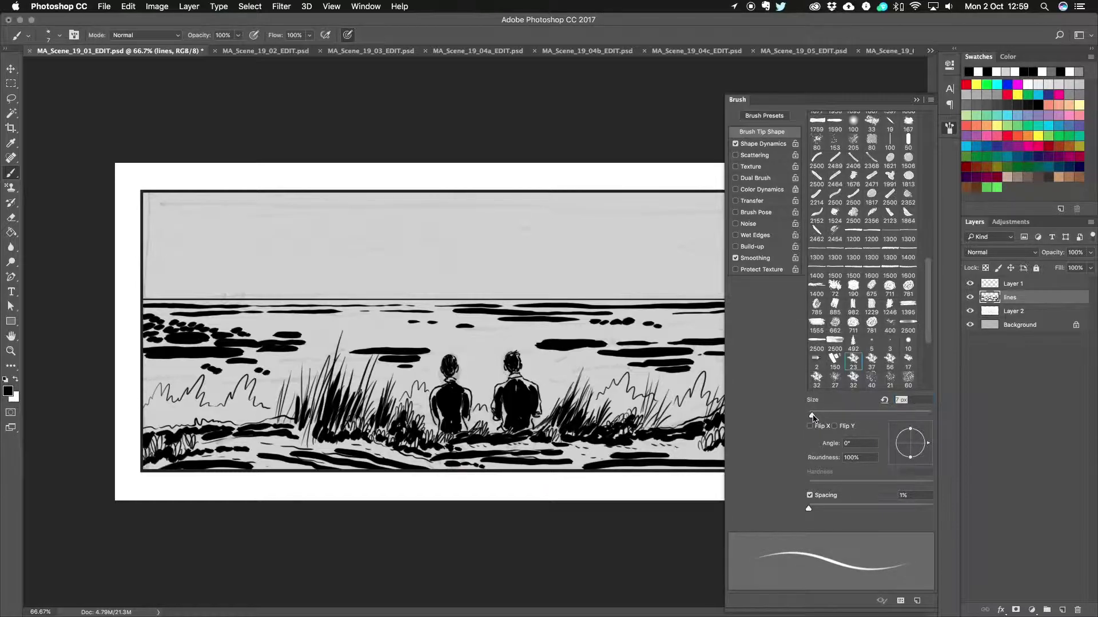
left_click(917, 99)
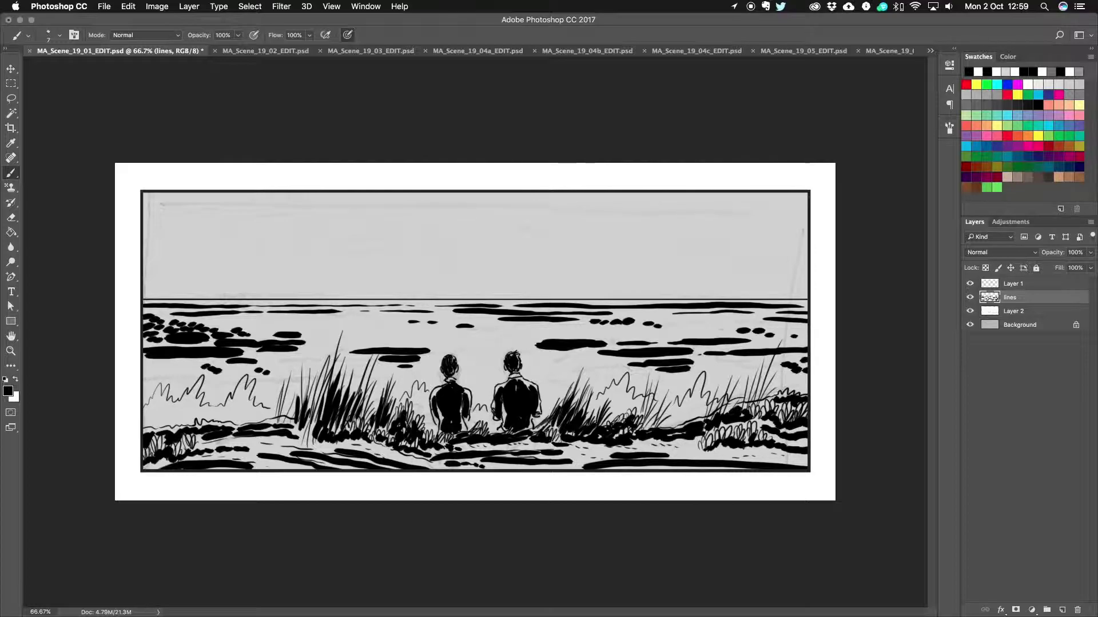
Hatch thin horizontal lines across the sea between the black wave bands
left_click_drag(329, 337, 549, 339)
left_click_drag(544, 334, 578, 337)
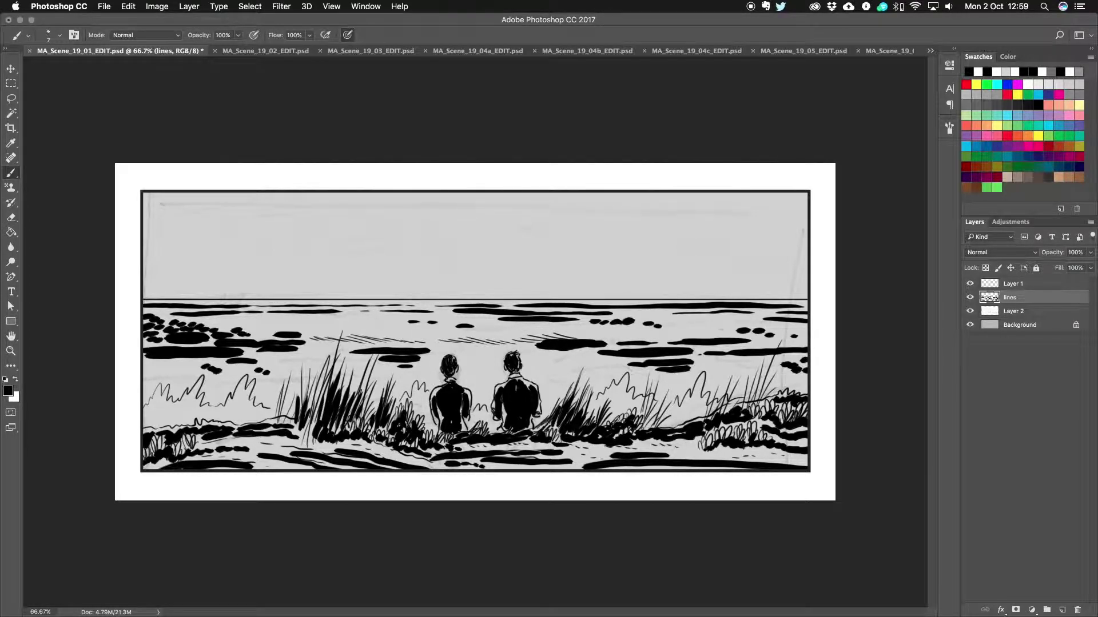
mouse_move(674, 340)
left_mouse_down()
mouse_move(722, 332)
mouse_move(765, 365)
mouse_move(808, 345)
left_mouse_up()
mouse_move(306, 325)
left_mouse_down()
mouse_move(454, 329)
mouse_move(439, 320)
left_mouse_up()
mouse_move(432, 323)
left_mouse_down()
mouse_move(529, 329)
mouse_move(518, 318)
left_mouse_up()
left_click_drag(516, 323, 797, 327)
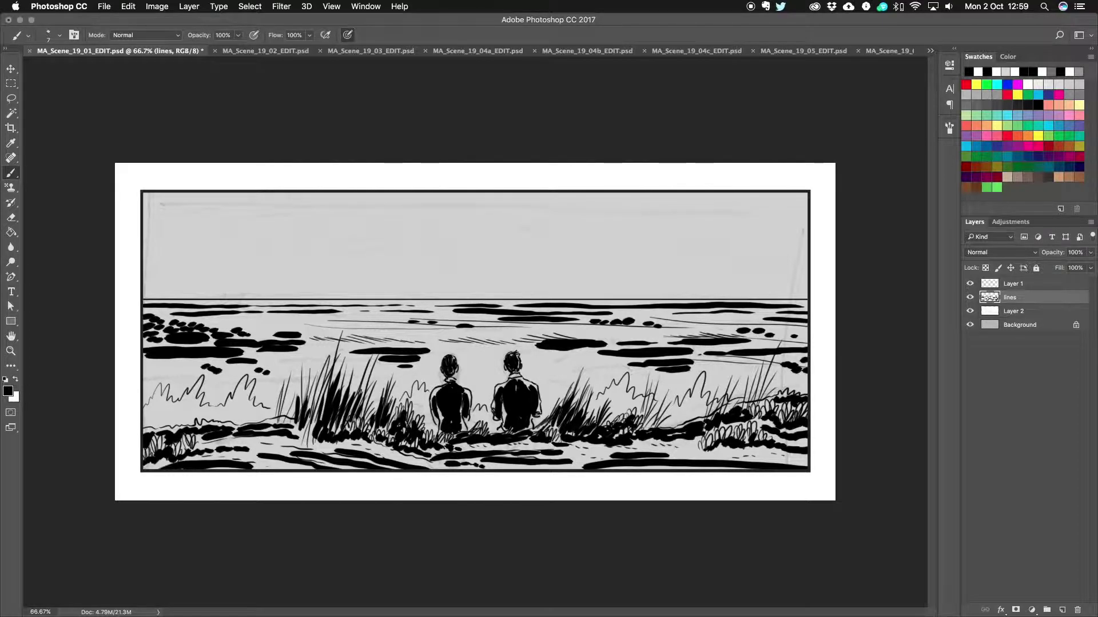
mouse_move(189, 320)
left_mouse_down()
mouse_move(363, 333)
mouse_move(239, 350)
left_mouse_up()
mouse_move(355, 350)
left_mouse_down()
mouse_move(143, 363)
mouse_move(211, 367)
left_mouse_up()
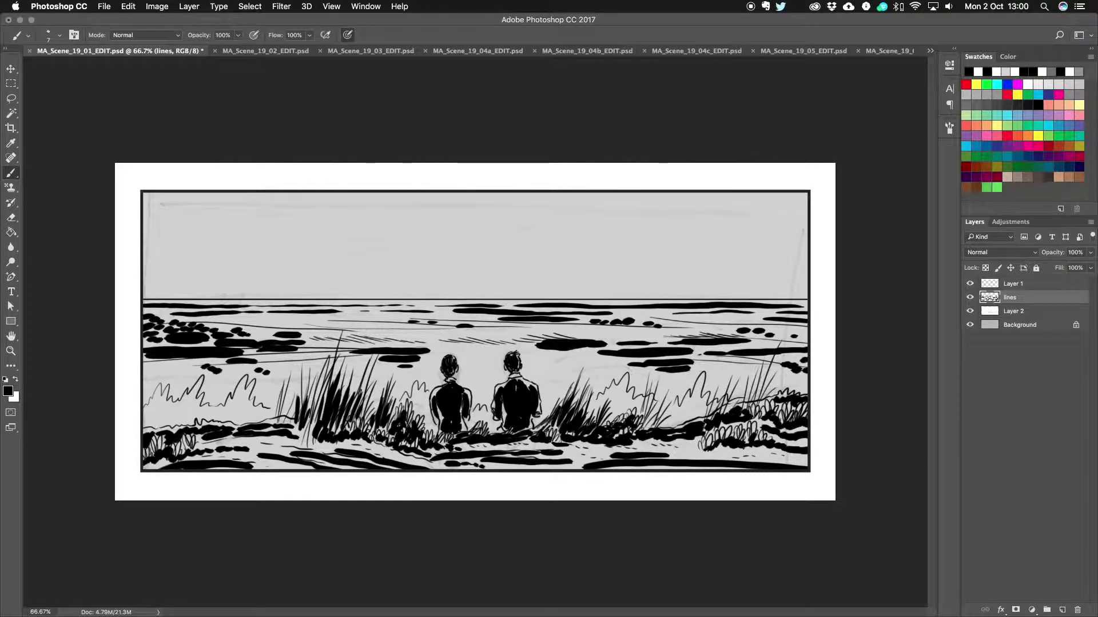
left_click_drag(307, 365, 395, 360)
left_click_drag(461, 352, 614, 363)
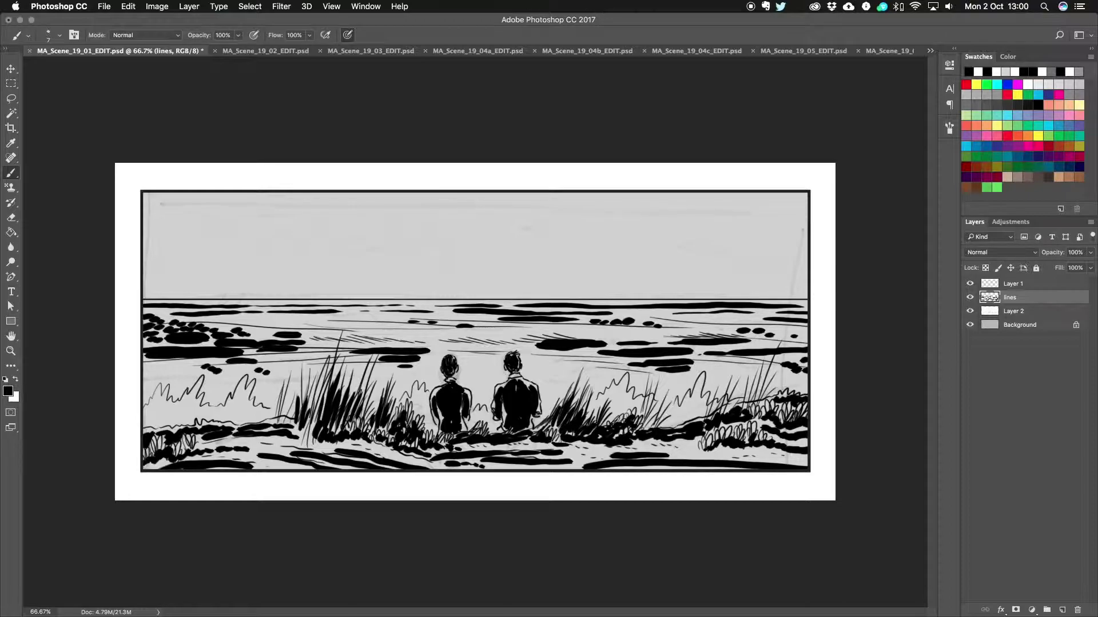
Sketch extra cloud outlines across the sky from the left edge to the top right
mouse_move(143, 266)
left_mouse_down()
mouse_move(215, 253)
mouse_move(324, 203)
mouse_move(471, 246)
mouse_move(600, 247)
mouse_move(709, 221)
mouse_move(782, 231)
left_mouse_up()
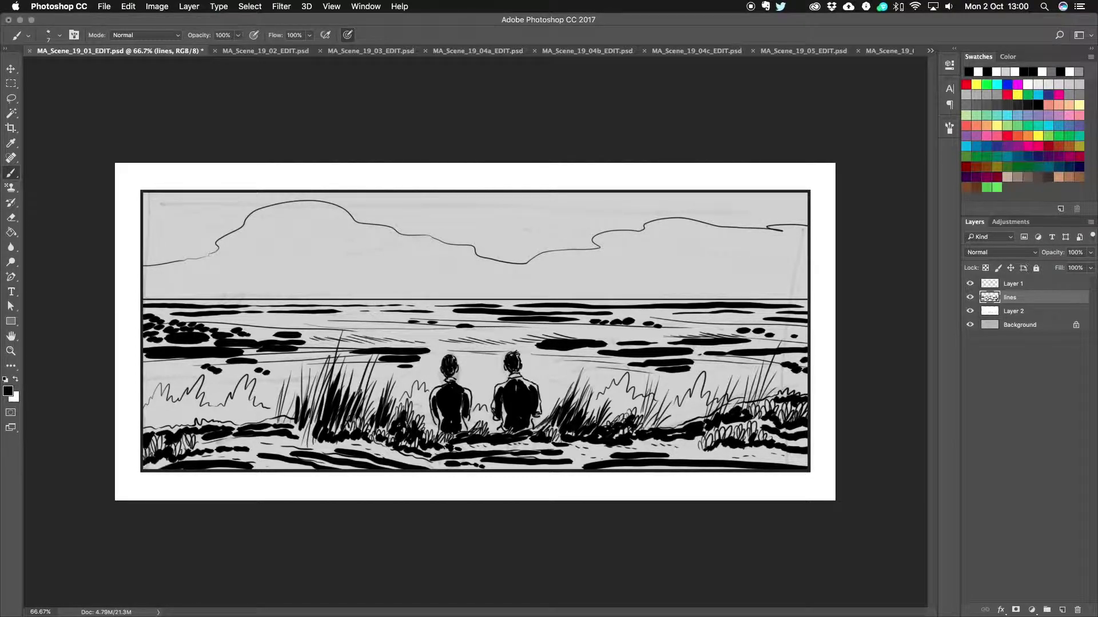
mouse_move(143, 259)
left_mouse_down()
mouse_move(214, 239)
mouse_move(268, 204)
left_mouse_up()
mouse_move(164, 246)
left_mouse_down()
mouse_move(229, 204)
mouse_move(143, 245)
left_mouse_up()
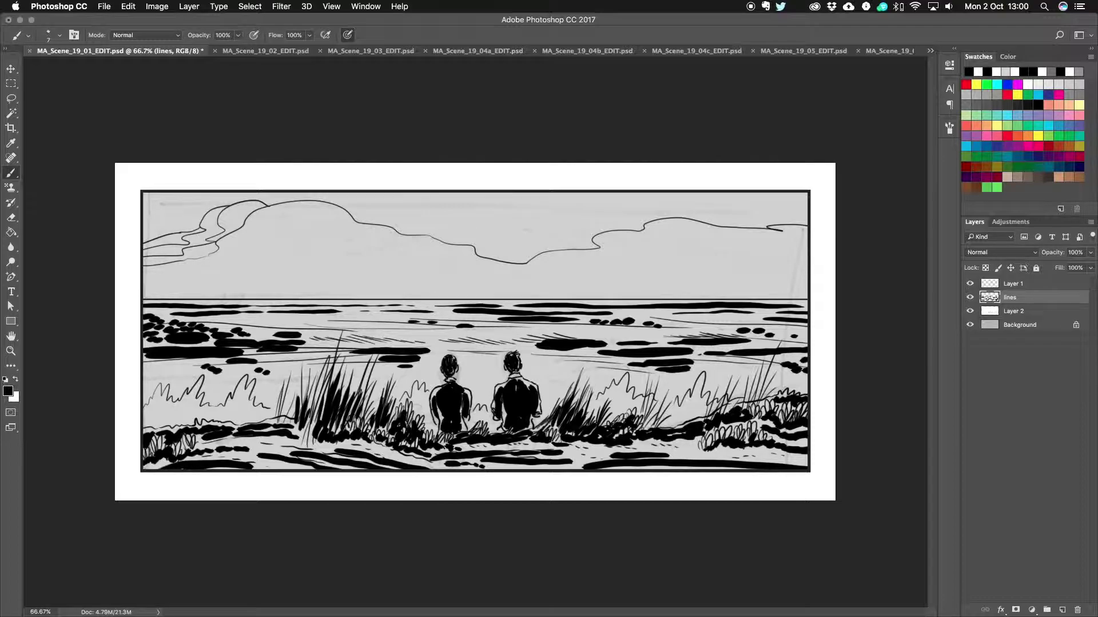
mouse_move(484, 254)
left_mouse_down()
mouse_move(640, 218)
mouse_move(481, 252)
left_mouse_up()
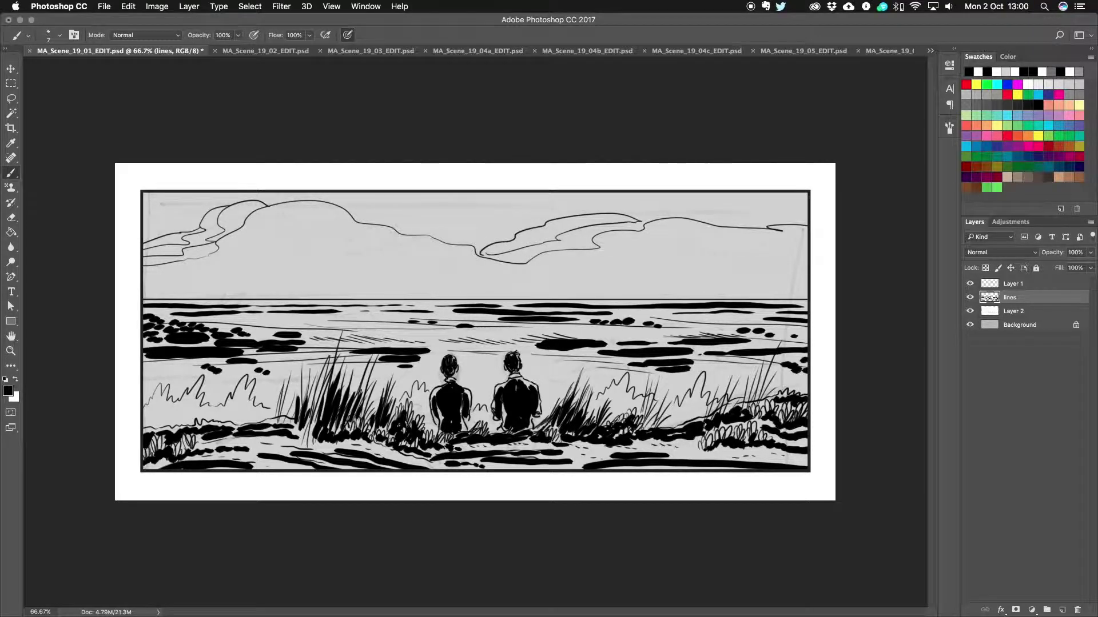
mouse_move(738, 225)
left_mouse_down()
mouse_move(808, 203)
mouse_move(724, 224)
mouse_move(753, 192)
left_mouse_up()
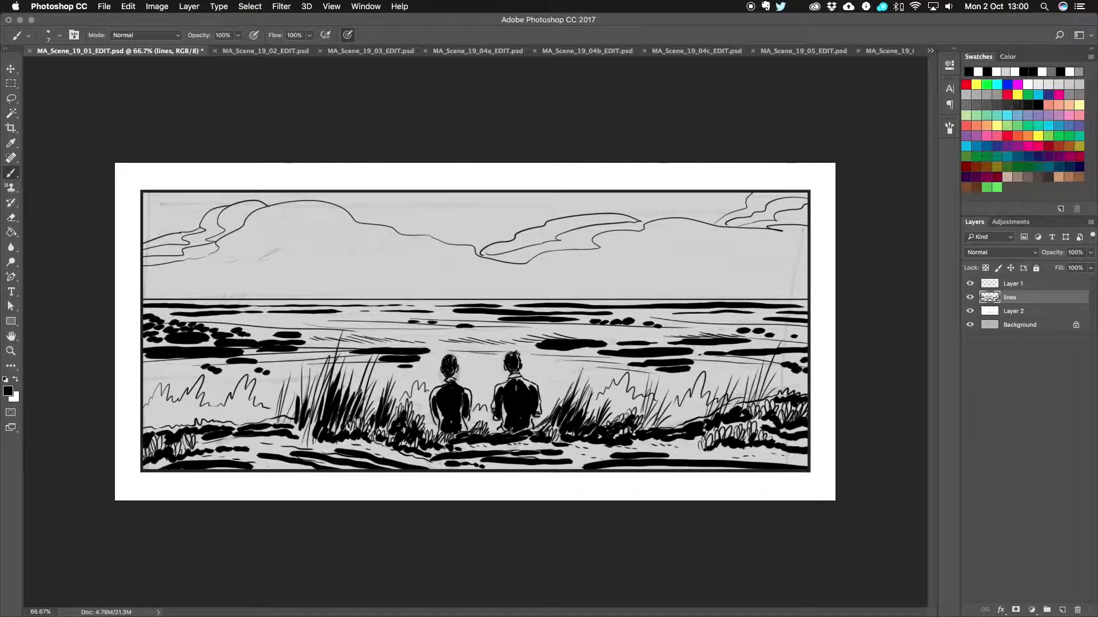
Hatch diagonal strokes beneath the left cloud and on the right side of the sky
left_click_drag(261, 277, 292, 263)
left_click_drag(269, 277, 357, 243)
left_click_drag(311, 270, 379, 245)
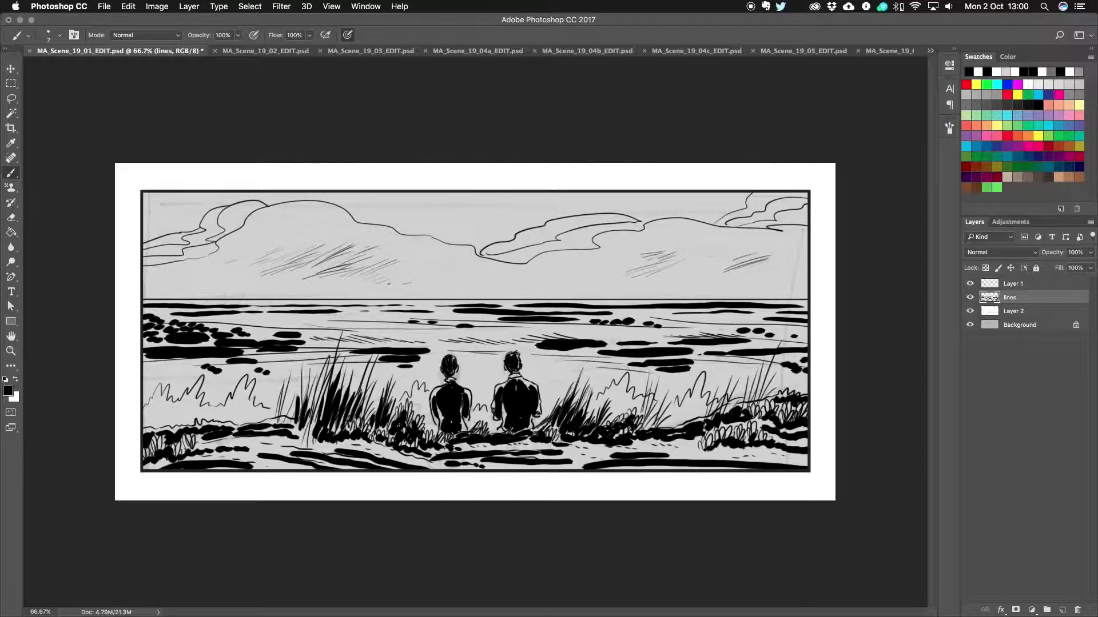
left_click_drag(770, 269, 804, 252)
left_click_drag(777, 271, 808, 260)
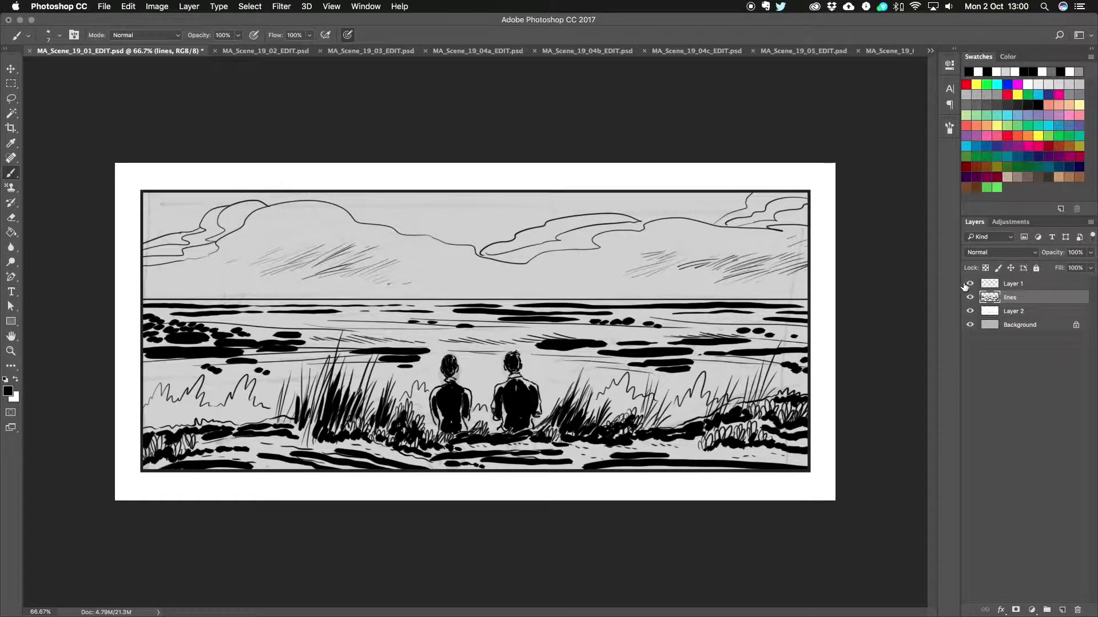
Hide Layer 2 so the sky and sea show darker grey, then continue in Photoshop CC 2018
left_click(971, 311)
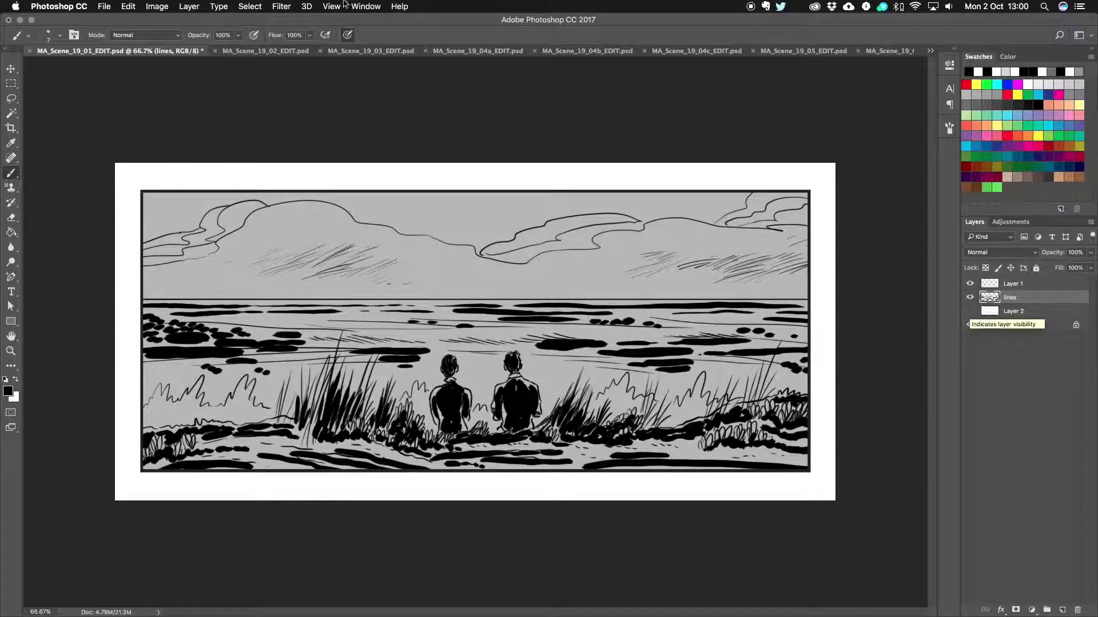
left_click(104, 7)
left_click(280, 96)
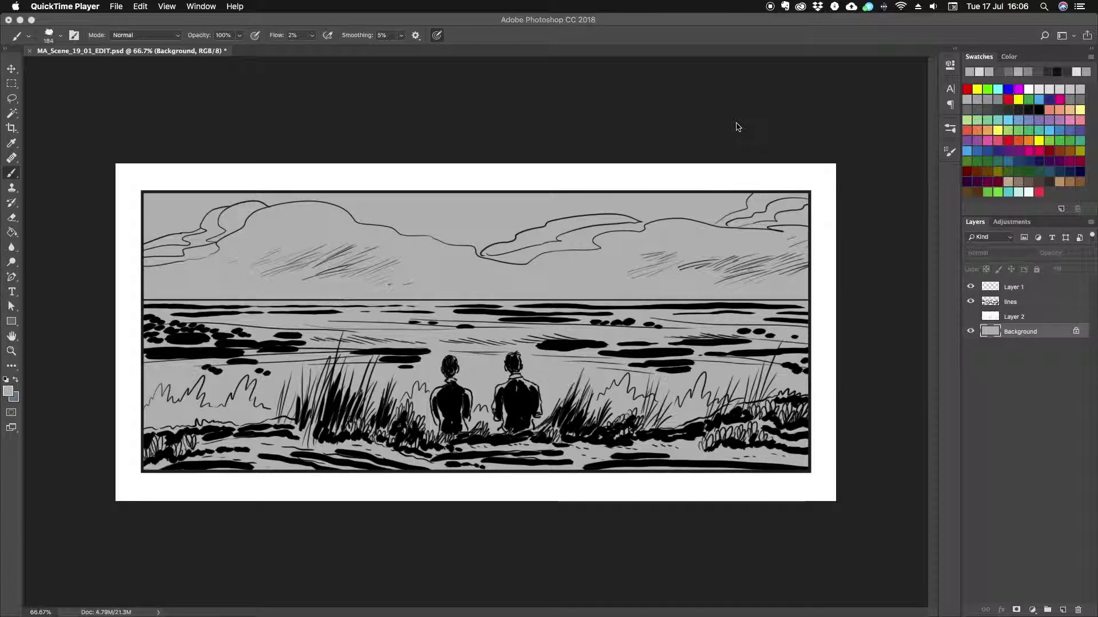
Set the brush to the 167 px tip with 1% spacing
left_click(953, 157)
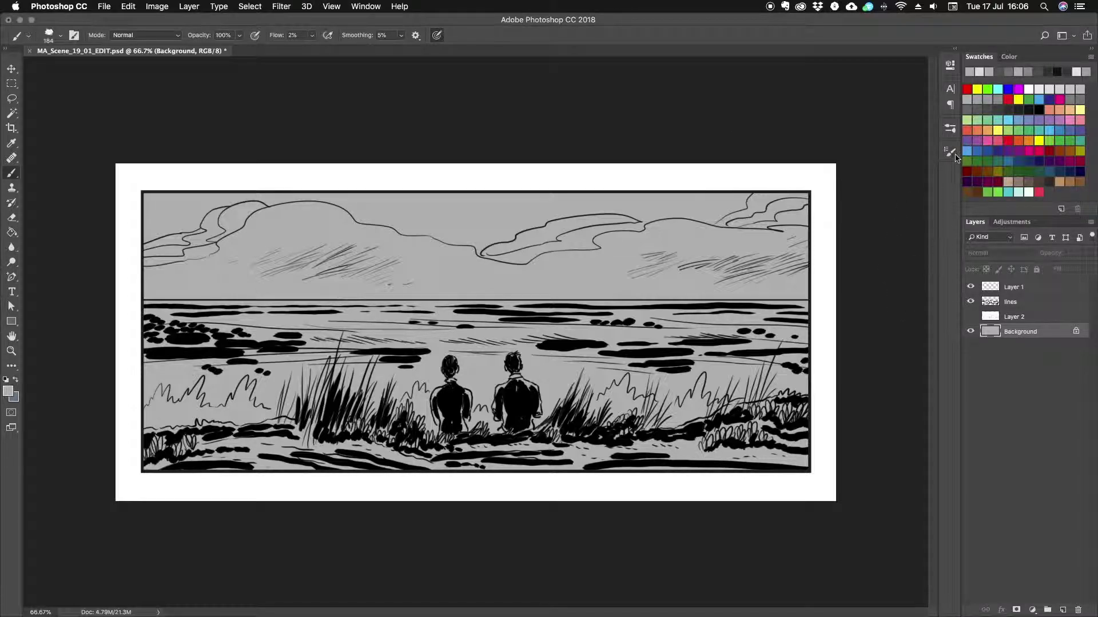
left_click(951, 153)
left_click(912, 247)
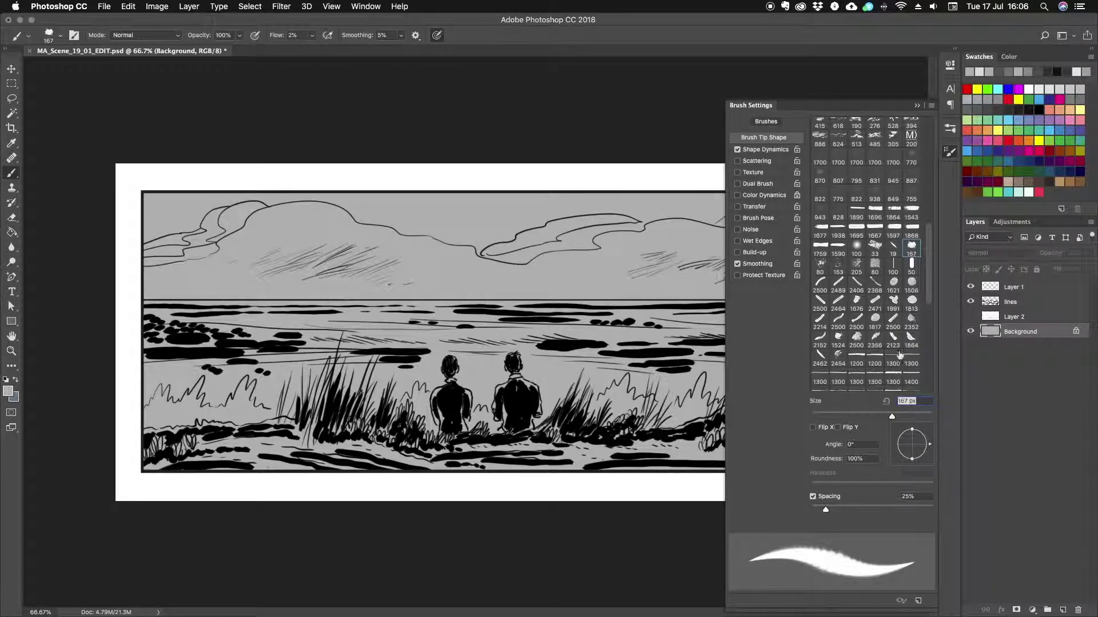
left_click_drag(825, 510, 811, 509)
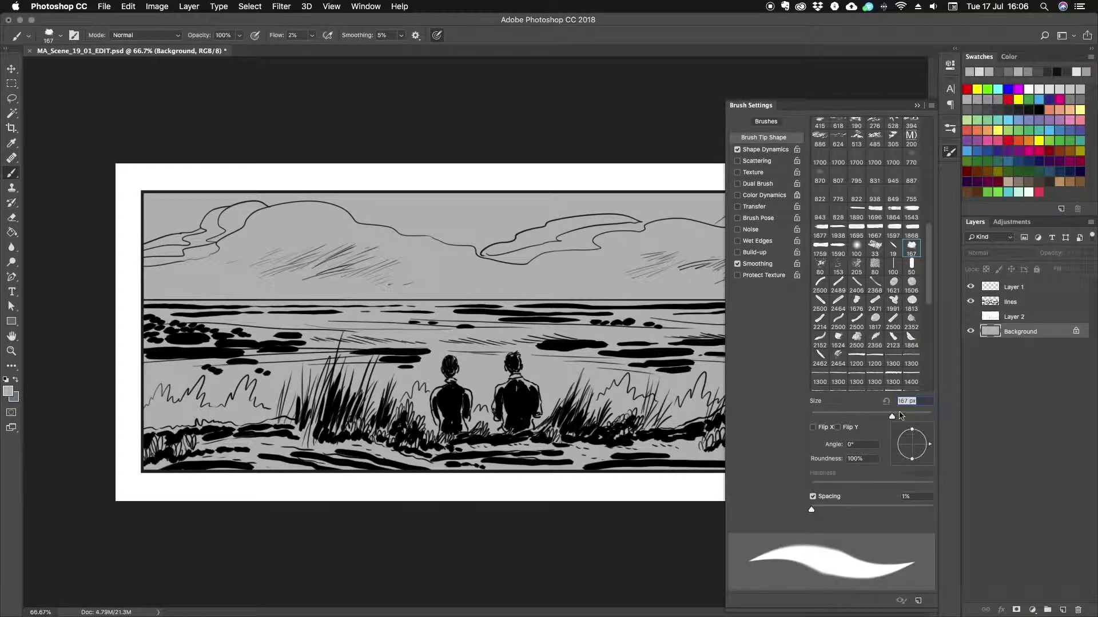
left_click(917, 105)
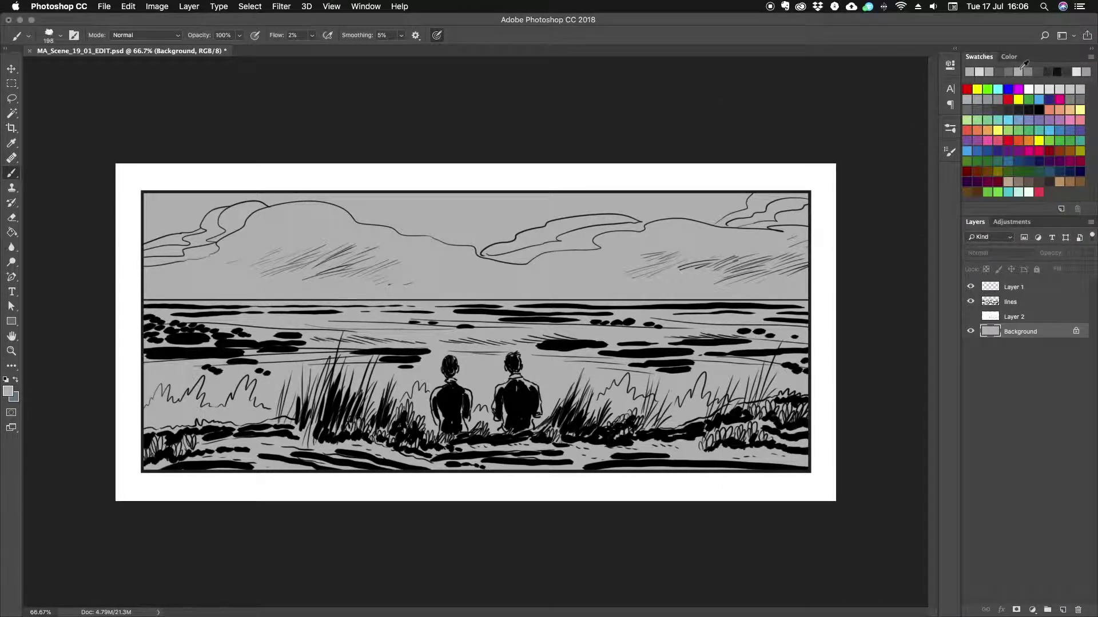
Paint soft dark grey across the upper sky and faint grey over the sea
mouse_move(720, 216)
left_mouse_down()
mouse_move(662, 196)
mouse_move(711, 183)
mouse_move(588, 179)
mouse_move(508, 220)
mouse_move(446, 229)
mouse_move(179, 186)
mouse_move(114, 240)
mouse_move(189, 283)
mouse_move(853, 296)
mouse_move(143, 320)
mouse_move(829, 354)
mouse_move(835, 426)
mouse_move(629, 418)
mouse_move(171, 366)
mouse_move(800, 371)
left_mouse_up()
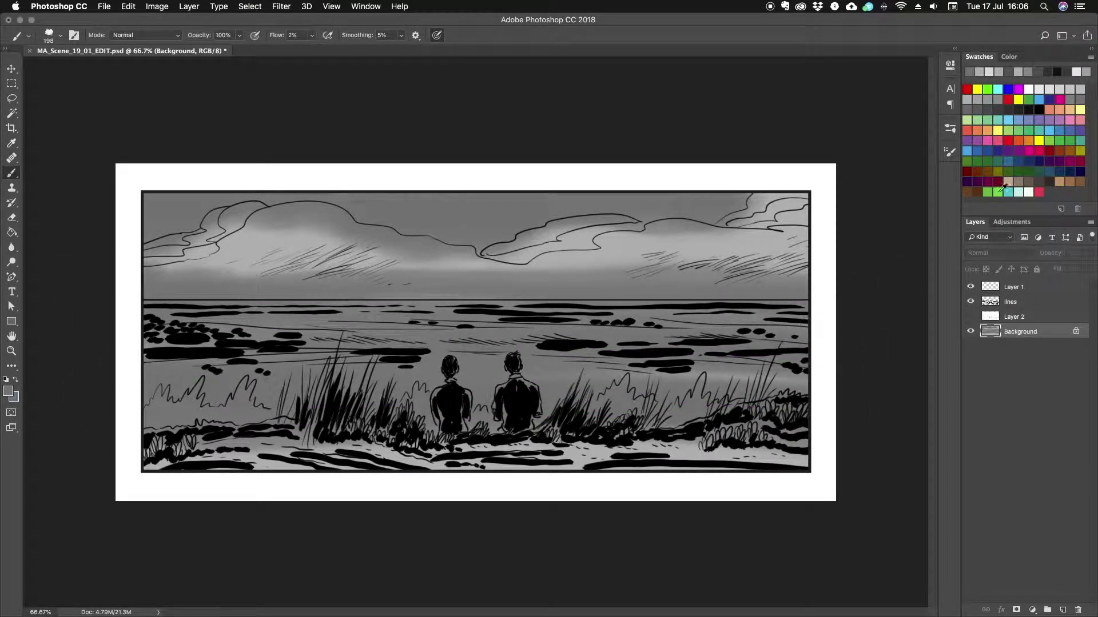
left_click(1011, 70)
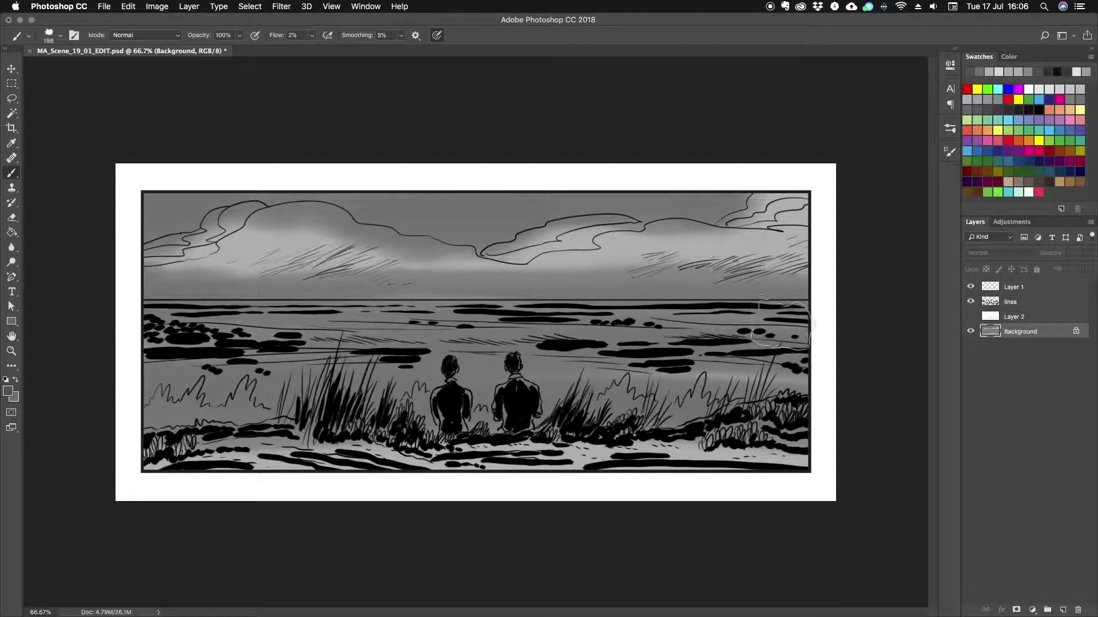
mouse_move(783, 326)
left_mouse_down()
mouse_move(835, 319)
mouse_move(108, 326)
mouse_move(840, 376)
mouse_move(122, 421)
mouse_move(372, 400)
mouse_move(820, 417)
left_mouse_up()
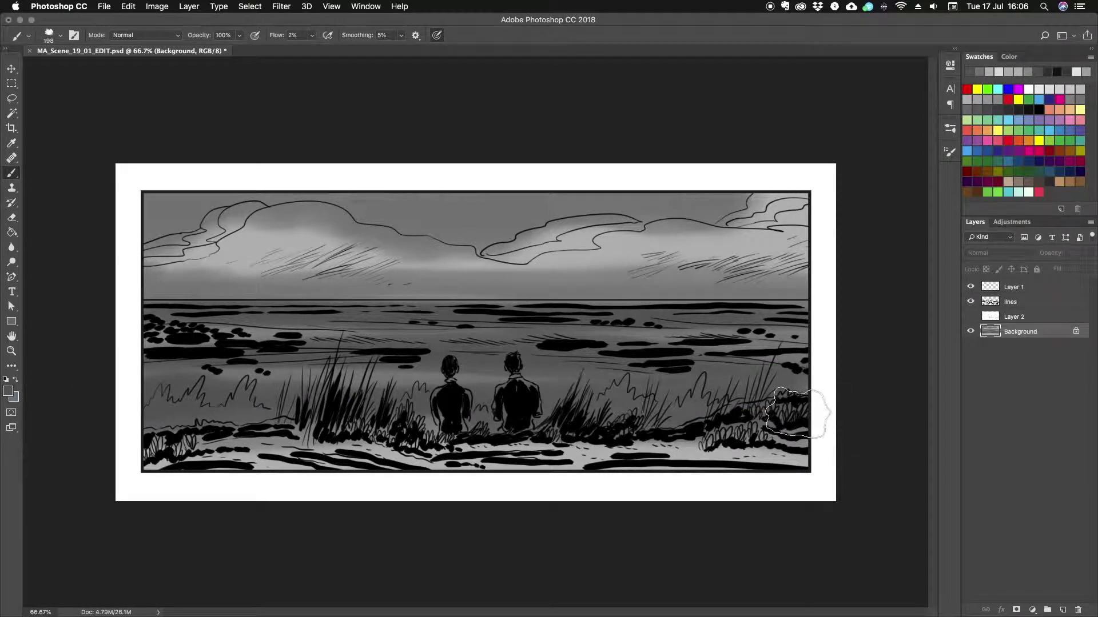
left_click(990, 71)
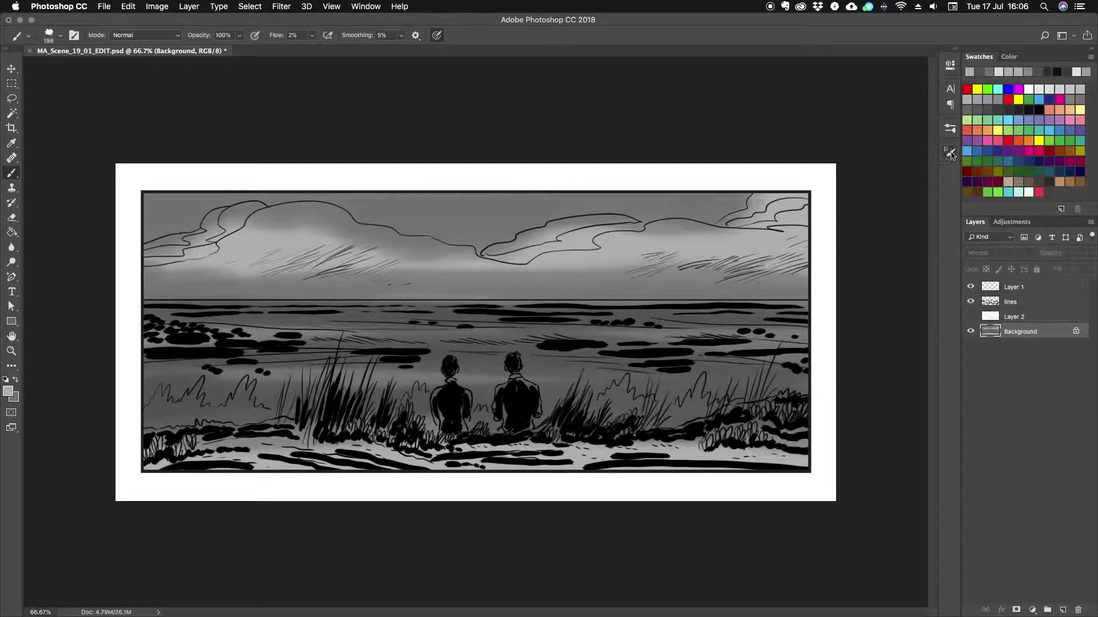
key("F5")
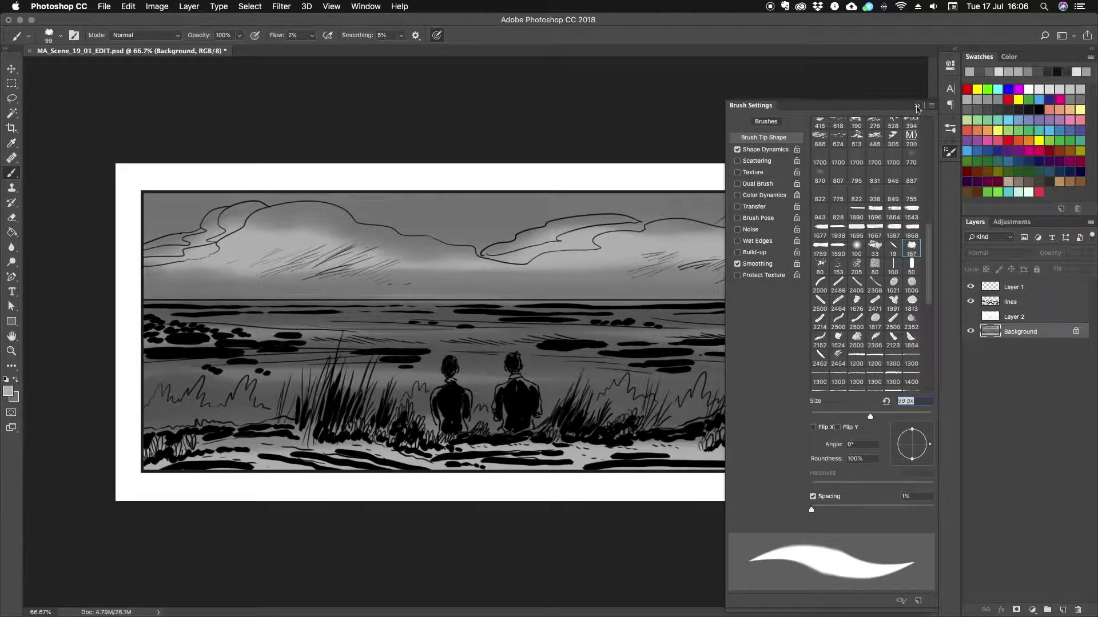
Lighten the lower-right foreground and the grass toward the left with a lighter grey
left_click(917, 106)
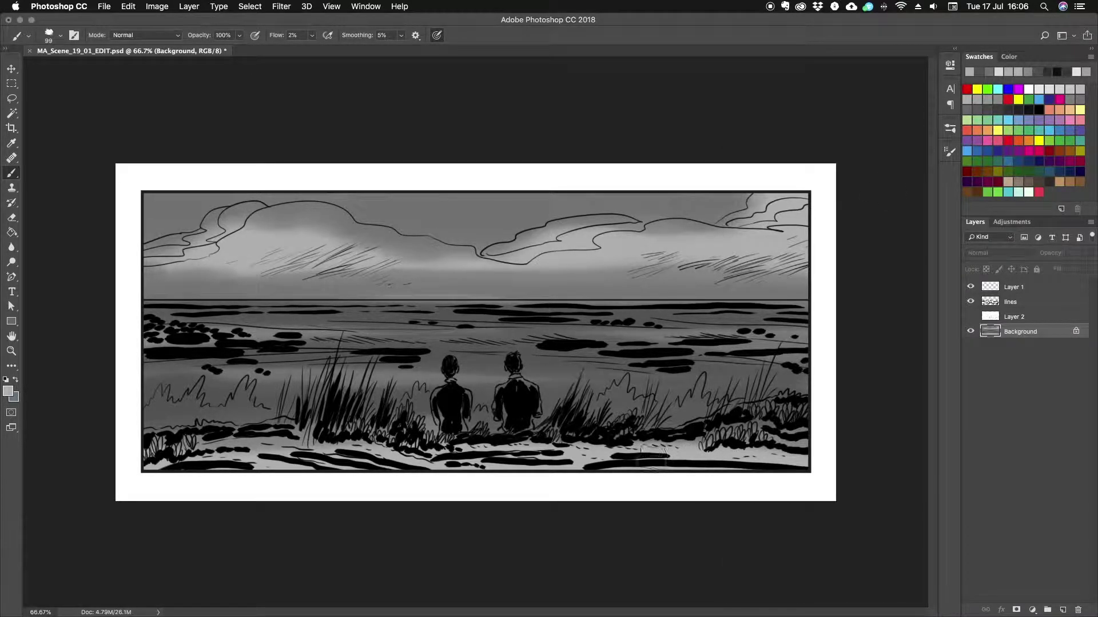
left_click(1029, 71)
mouse_move(800, 449)
left_mouse_down()
mouse_move(677, 460)
mouse_move(566, 452)
mouse_move(549, 440)
mouse_move(595, 426)
mouse_move(572, 415)
left_mouse_up()
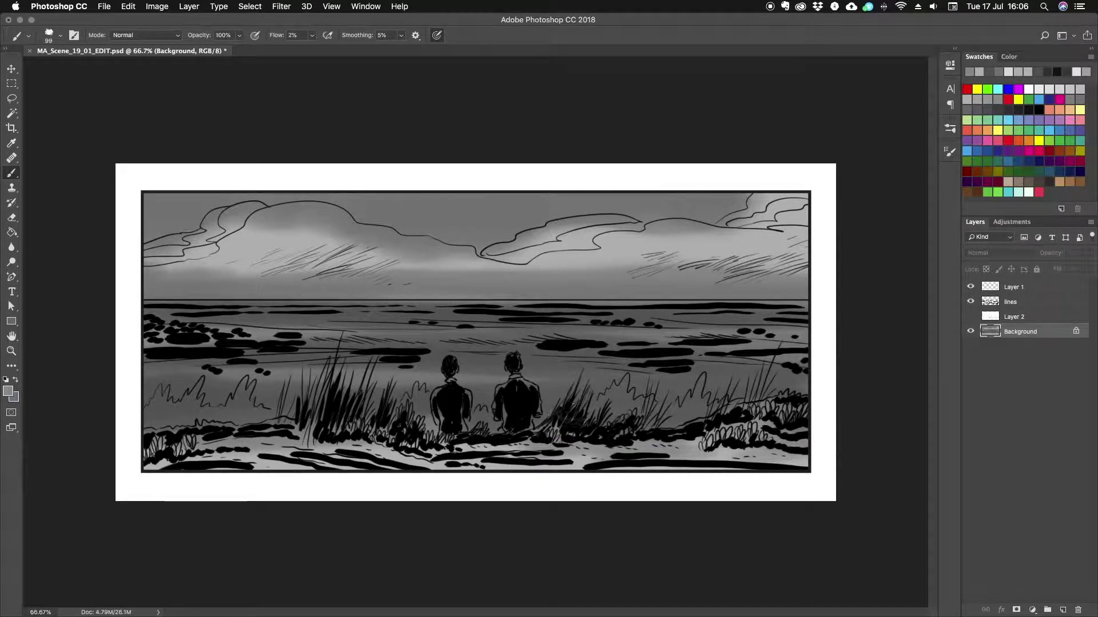
mouse_move(428, 447)
left_mouse_down()
mouse_move(286, 429)
mouse_move(135, 444)
mouse_move(186, 474)
mouse_move(326, 452)
mouse_move(208, 452)
left_mouse_up()
Resize the brush and brush soft tone along the foreground grass
left_click(951, 153)
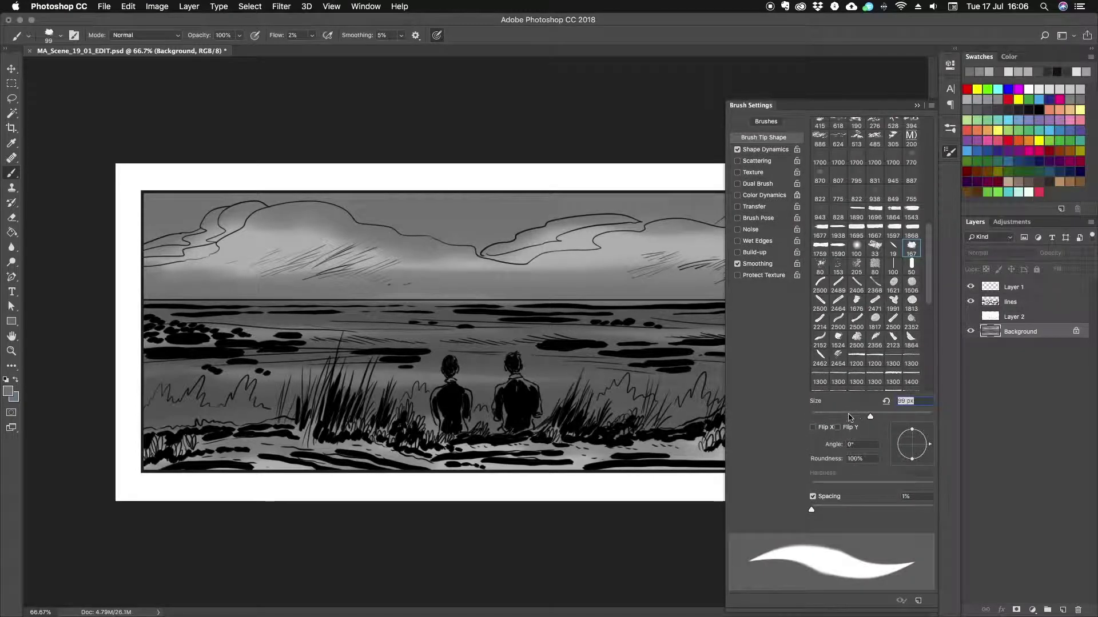
left_click(916, 105)
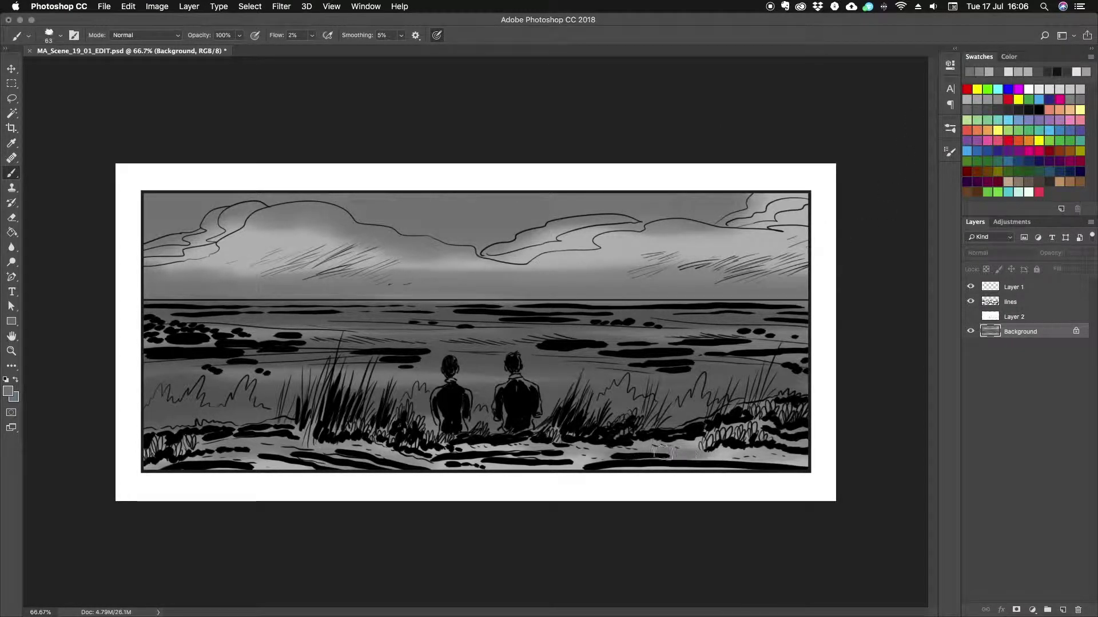
mouse_move(812, 456)
left_mouse_down()
mouse_move(479, 454)
mouse_move(495, 485)
left_mouse_up()
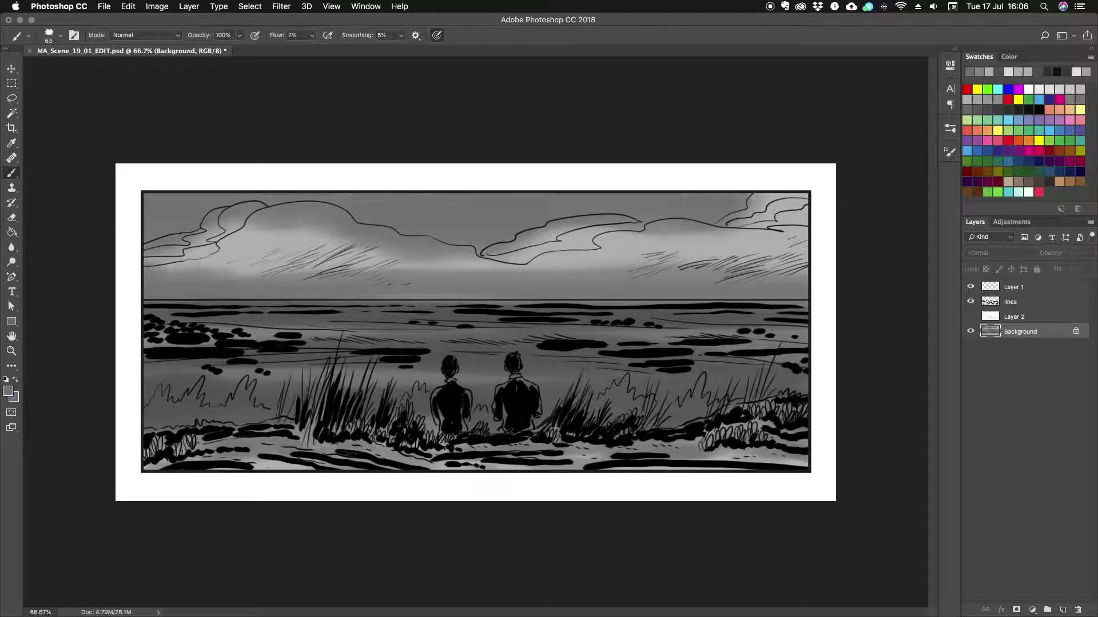
mouse_move(257, 466)
left_mouse_down()
mouse_move(500, 442)
mouse_move(451, 438)
left_mouse_up()
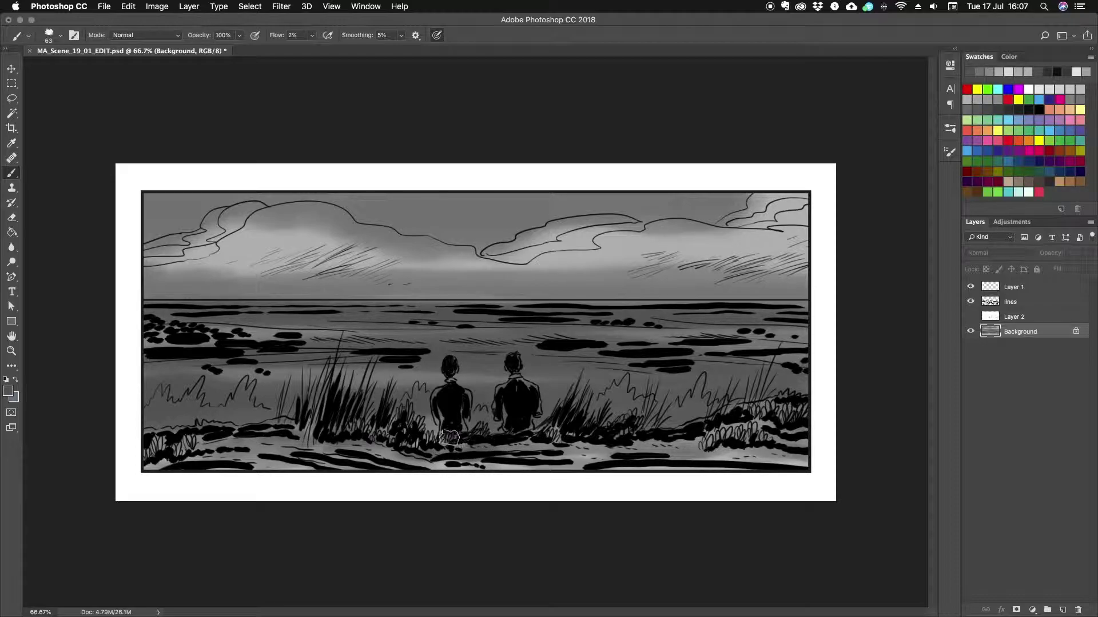
mouse_move(544, 453)
left_mouse_down()
mouse_move(792, 424)
mouse_move(623, 460)
mouse_move(166, 452)
mouse_move(371, 464)
mouse_move(138, 466)
left_mouse_up()
With a lighter grey, tone the bottom strip, right of the sea, horizon band and grass near the figures
left_click(997, 71)
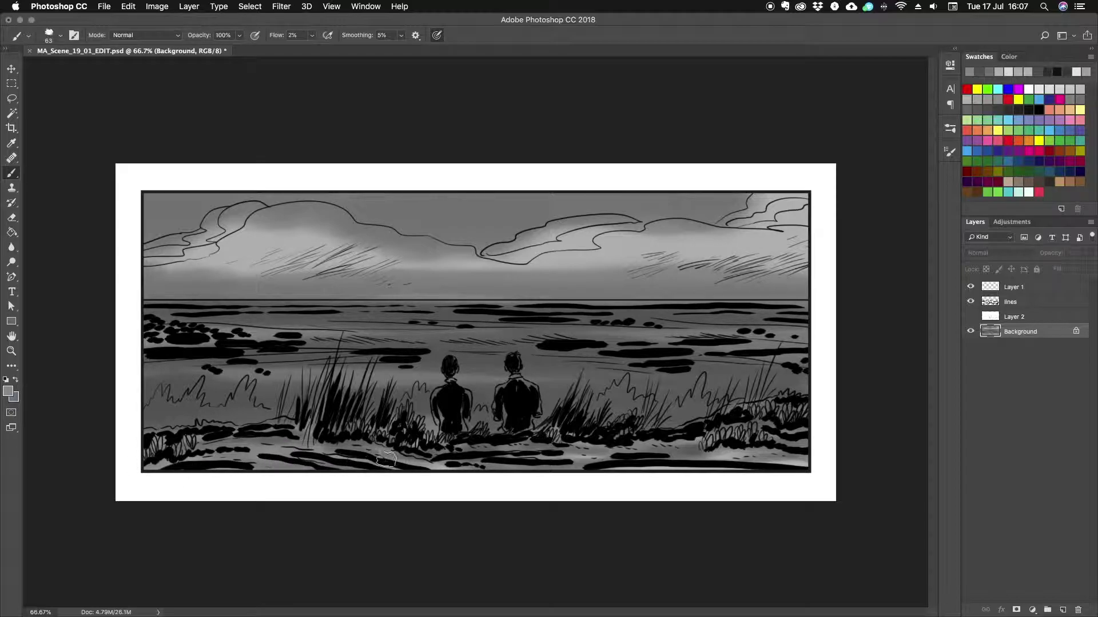
mouse_move(372, 437)
left_mouse_down()
mouse_move(554, 455)
mouse_move(815, 440)
left_mouse_up()
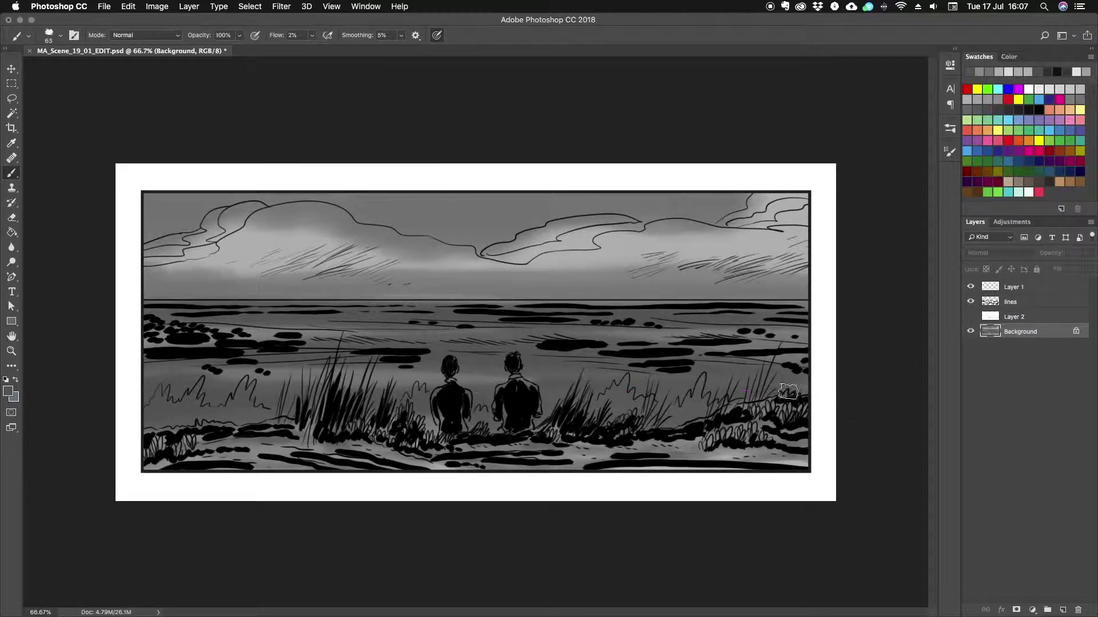
left_click_drag(590, 354, 505, 335)
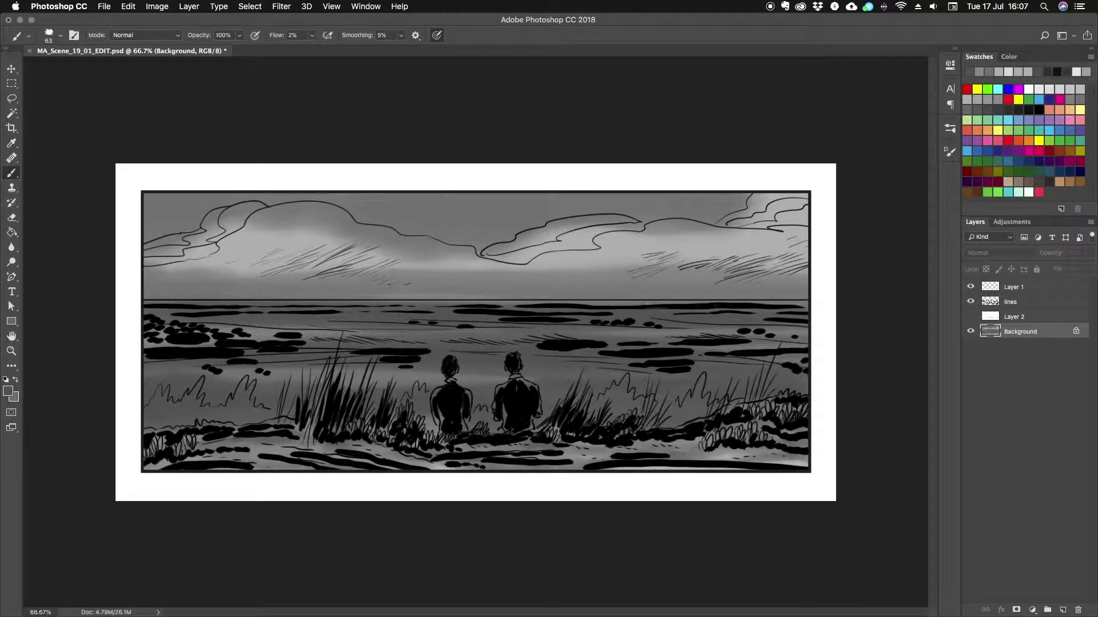
mouse_move(709, 307)
left_mouse_down()
mouse_move(389, 303)
mouse_move(208, 318)
mouse_move(561, 316)
mouse_move(223, 343)
mouse_move(405, 366)
mouse_move(175, 398)
left_mouse_up()
mouse_move(580, 385)
left_mouse_down()
mouse_move(461, 418)
mouse_move(504, 380)
left_mouse_up()
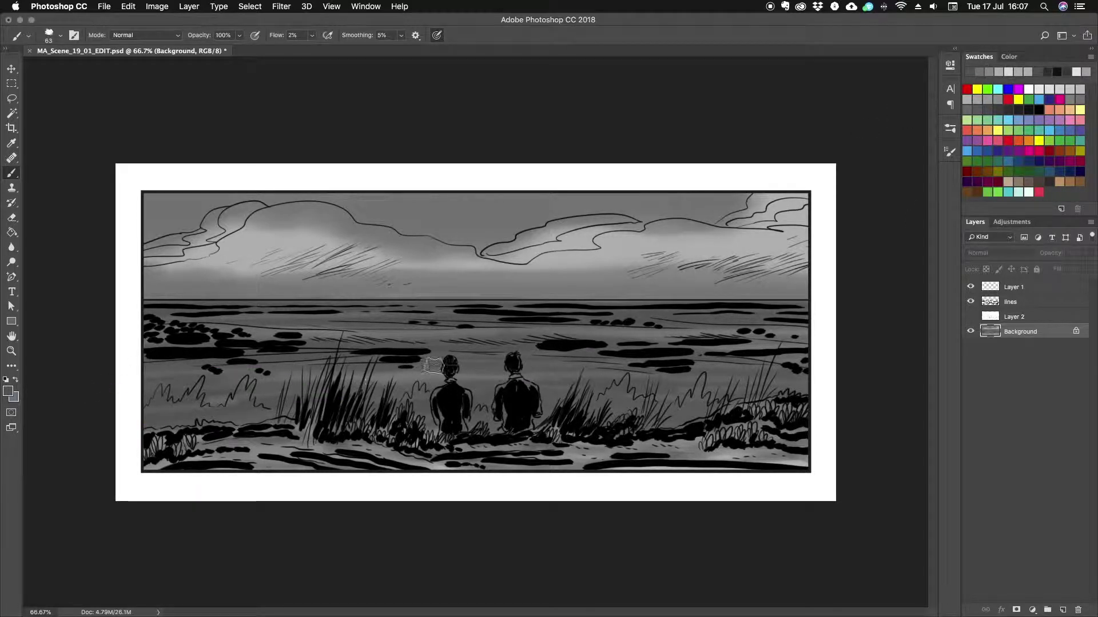
With a lighter grey and enlarged brush, lighten the sky from both sides toward the centre
left_click(1012, 71)
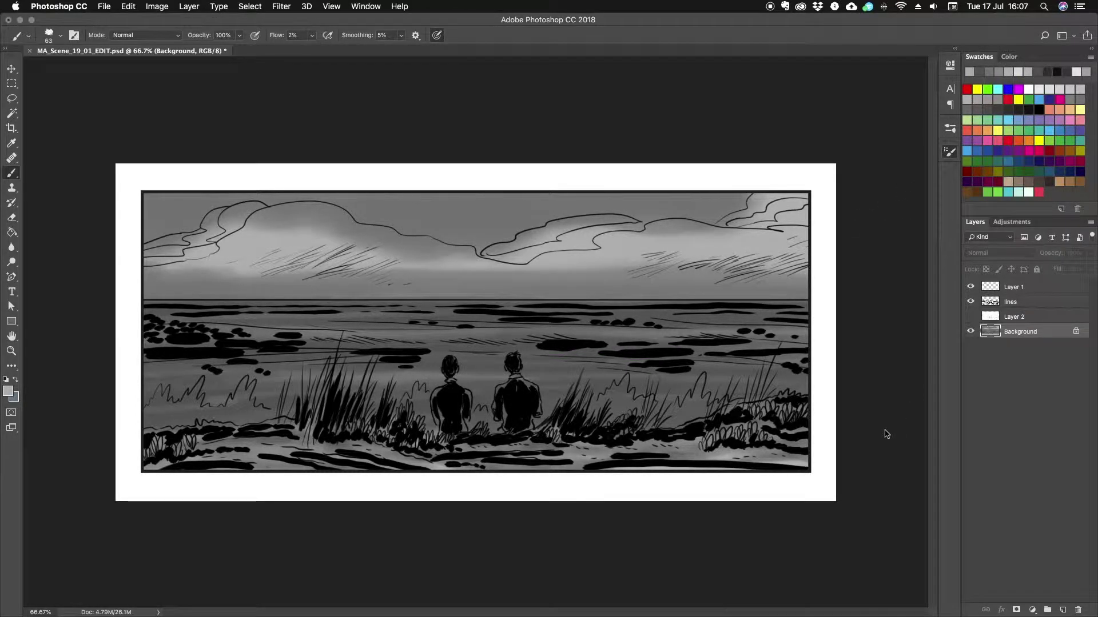
key("F5")
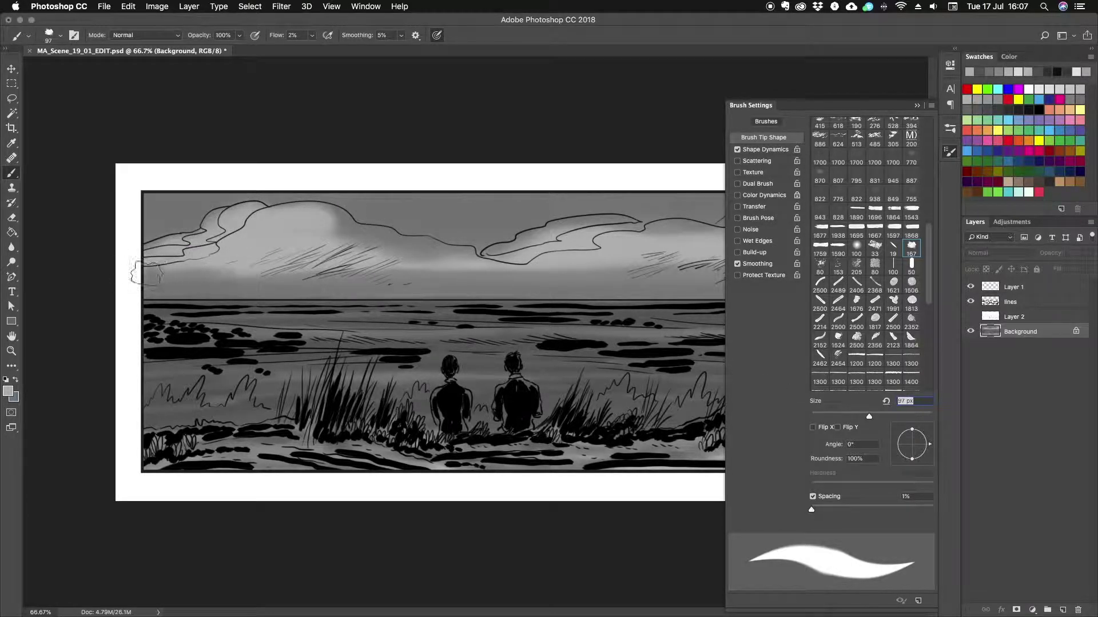
mouse_move(146, 274)
left_mouse_down()
mouse_move(365, 236)
mouse_move(441, 244)
left_mouse_up()
left_click(916, 106)
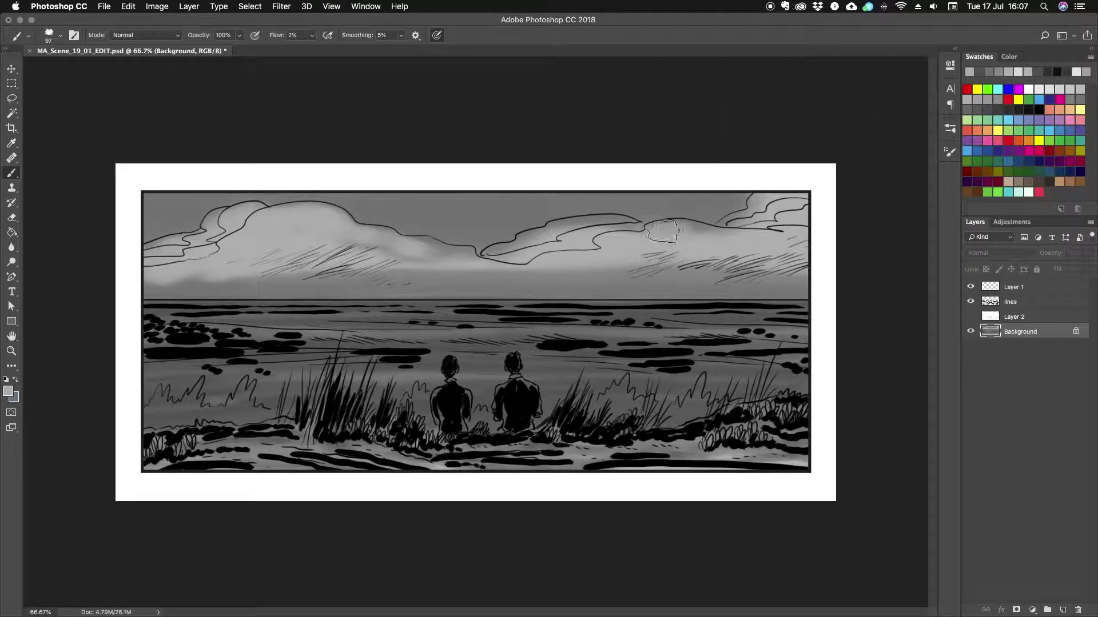
mouse_move(766, 247)
left_mouse_down()
mouse_move(336, 270)
mouse_move(435, 260)
left_mouse_up()
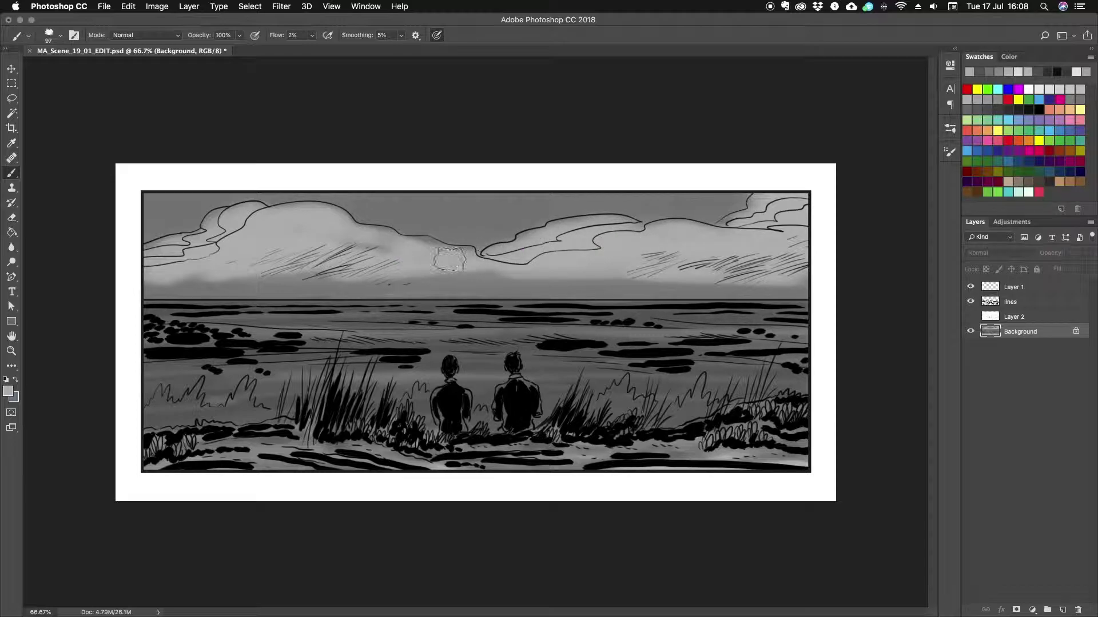
Set brush flow to 1% and shade the sky left of centre with grey
left_click(989, 72)
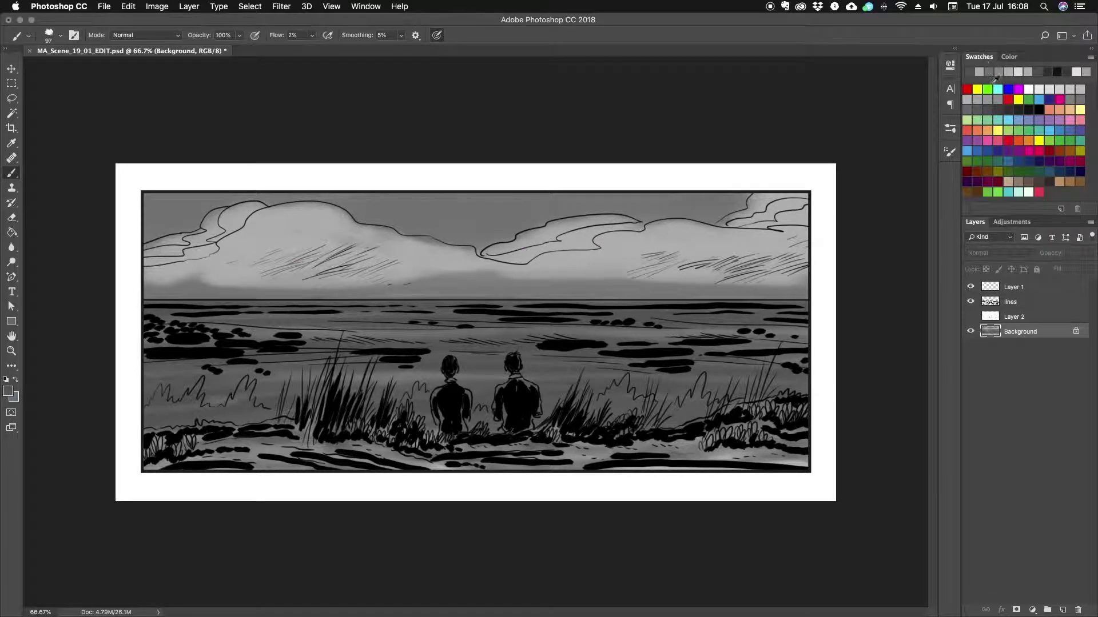
left_click(990, 72)
left_click(948, 153)
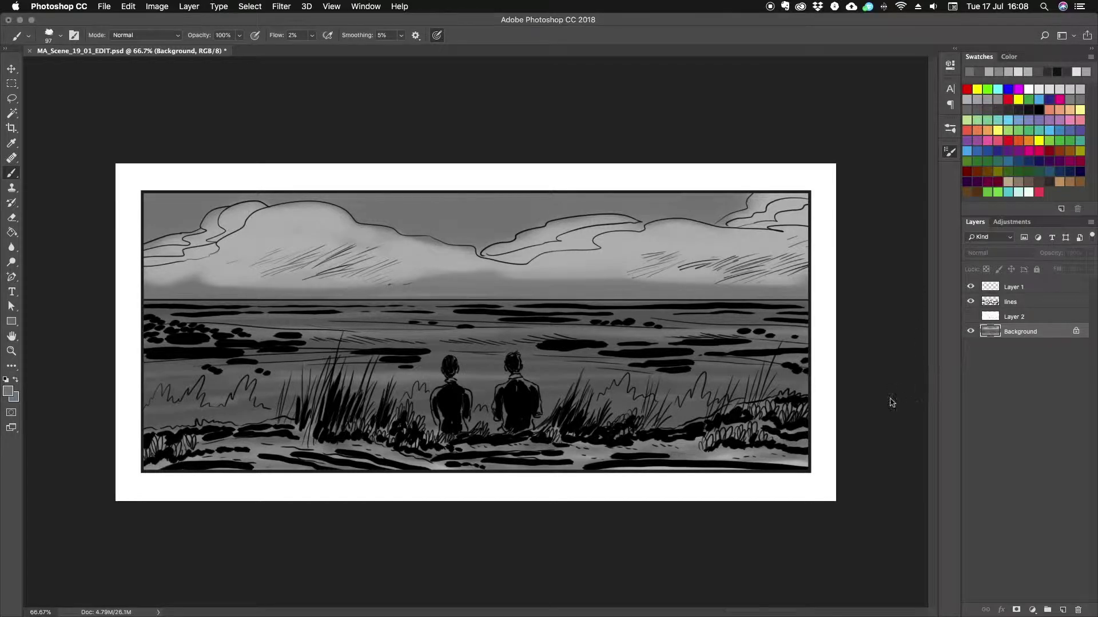
left_click(917, 106)
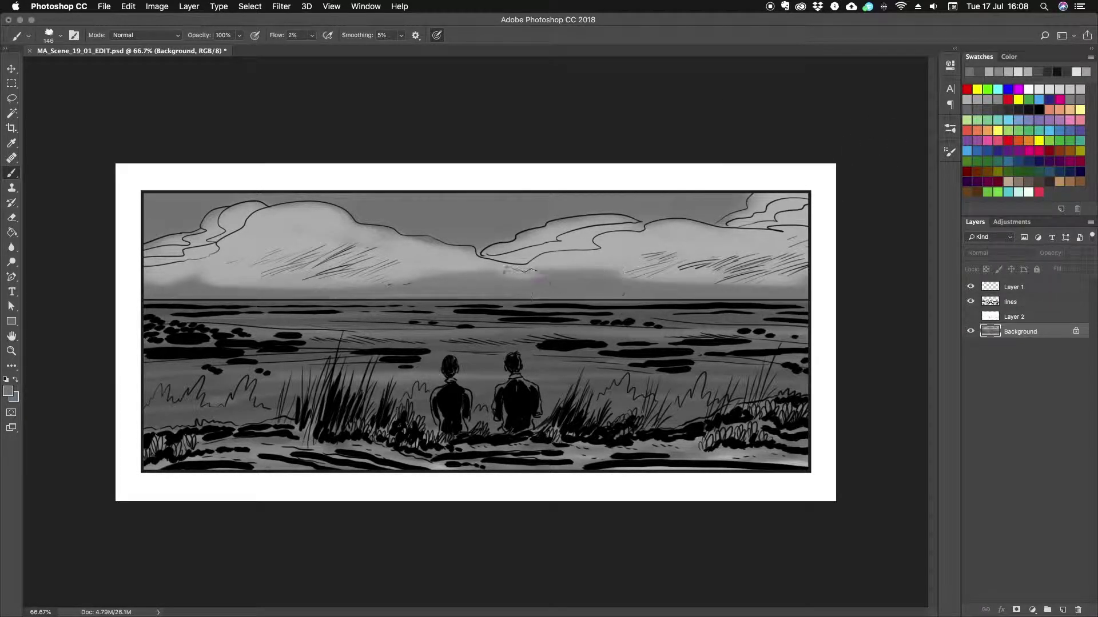
left_click_drag(314, 37, 310, 48)
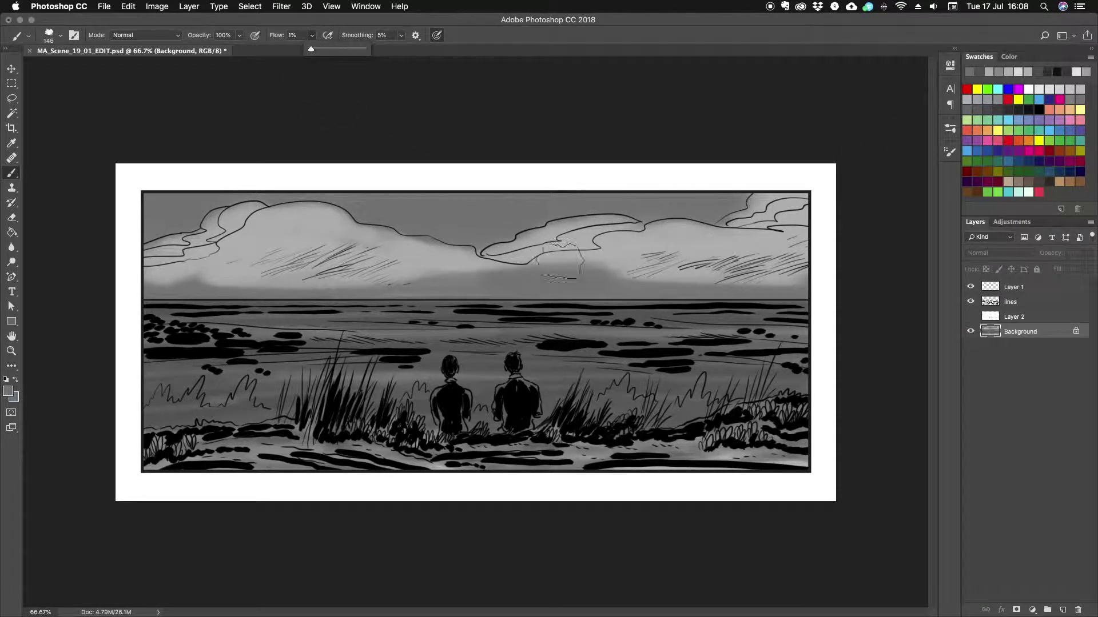
left_click(560, 261)
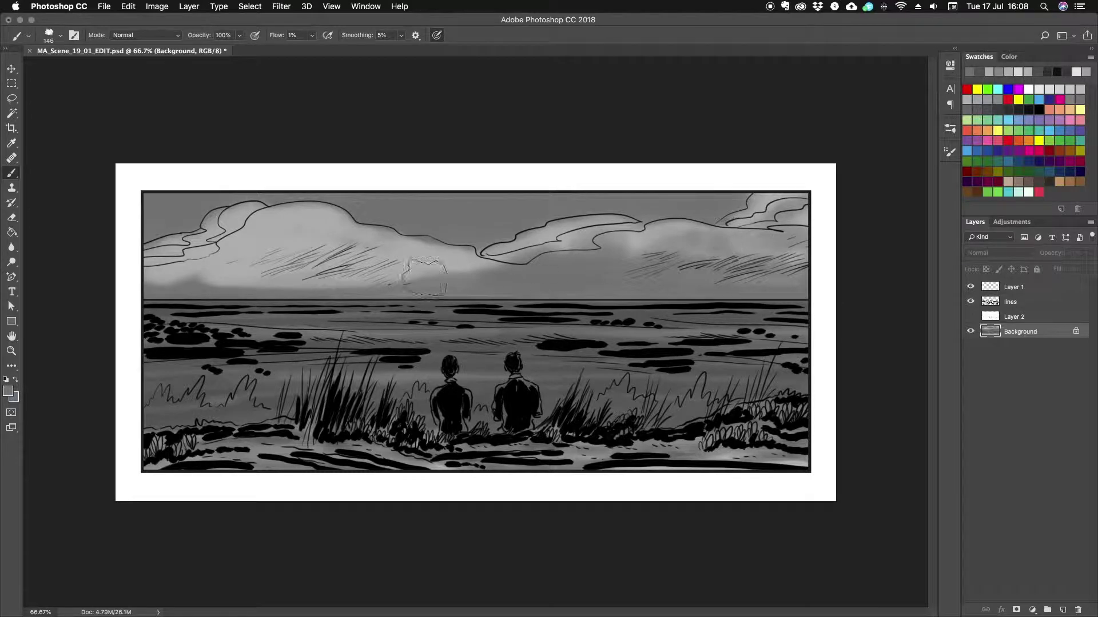
mouse_move(195, 275)
left_mouse_down()
mouse_move(400, 266)
mouse_move(233, 256)
mouse_move(378, 244)
left_mouse_up()
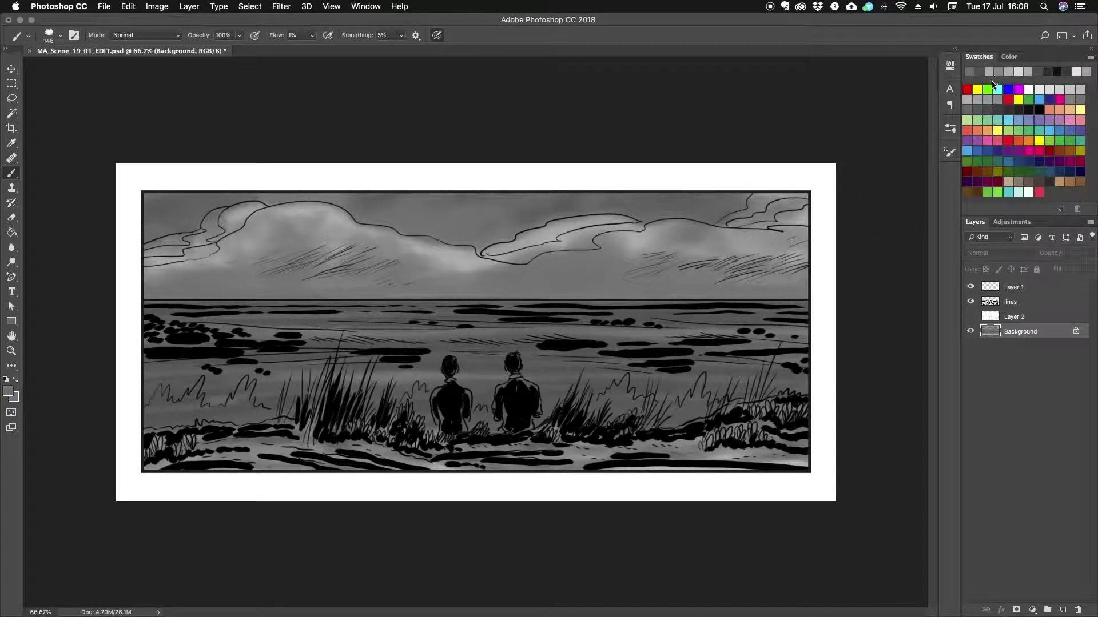
Set a light grey colour, 2% flow and a brush of about 22 px
left_click(1018, 71)
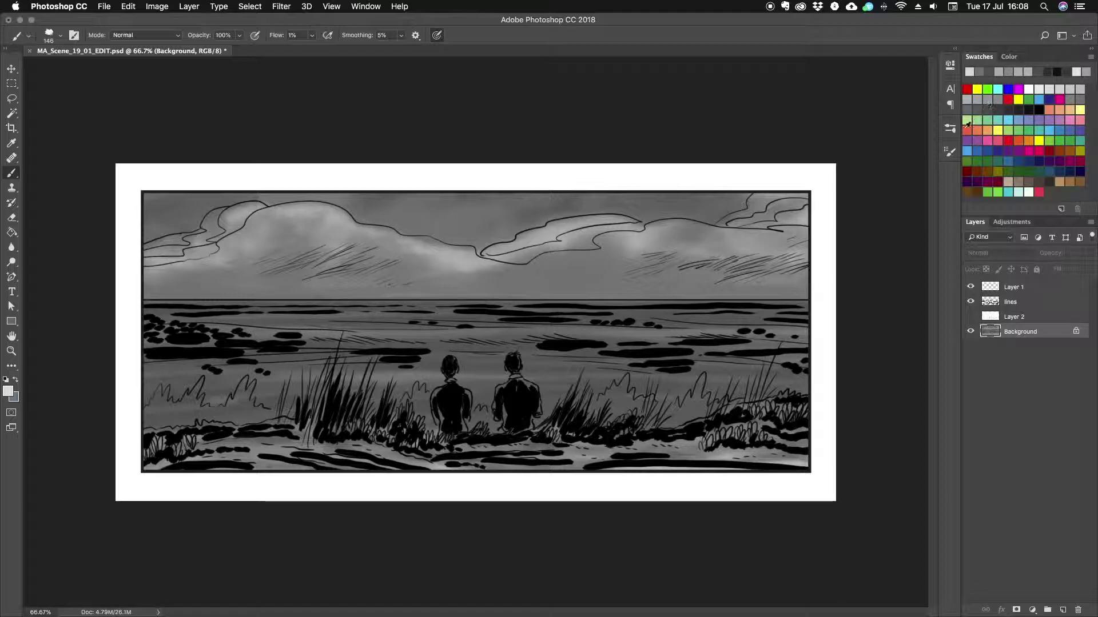
left_click(949, 151)
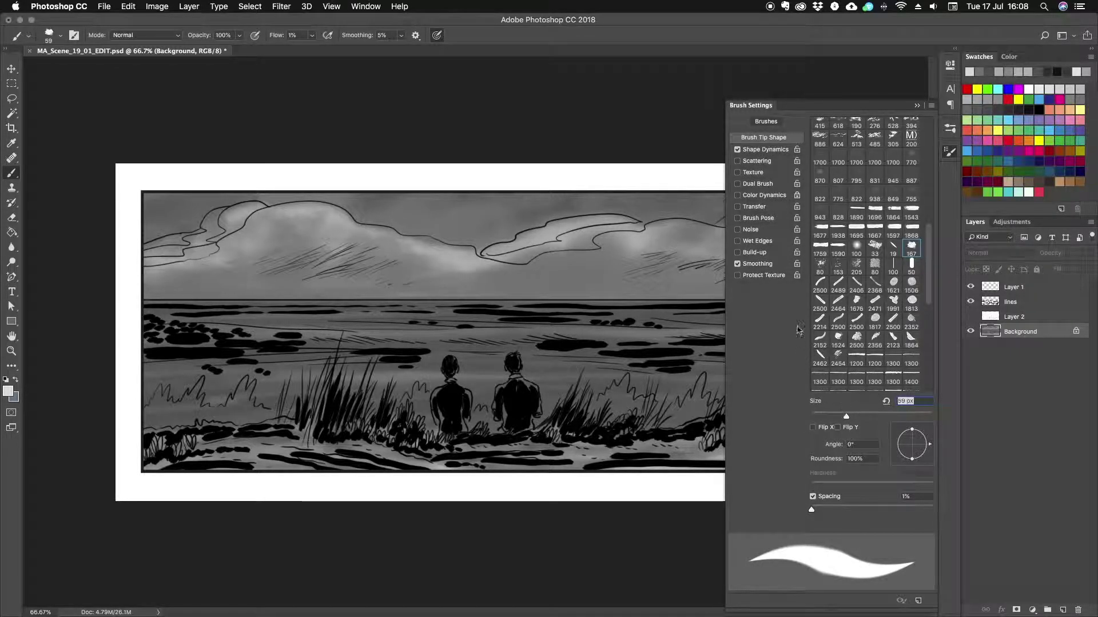
left_click(563, 116)
left_click_drag(311, 37, 313, 51)
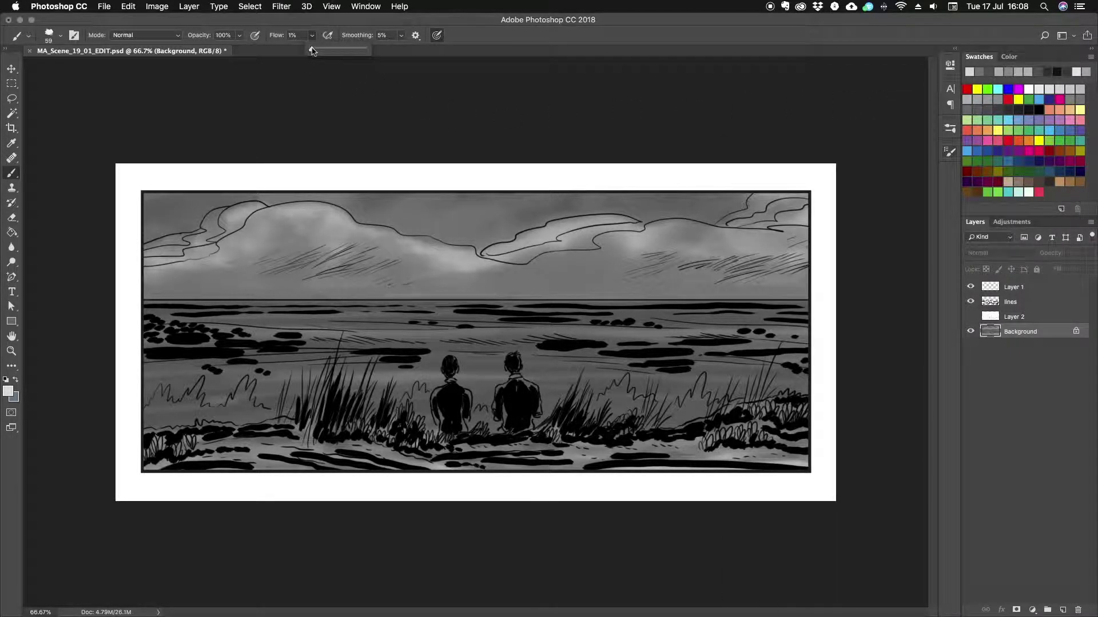
left_click(624, 376)
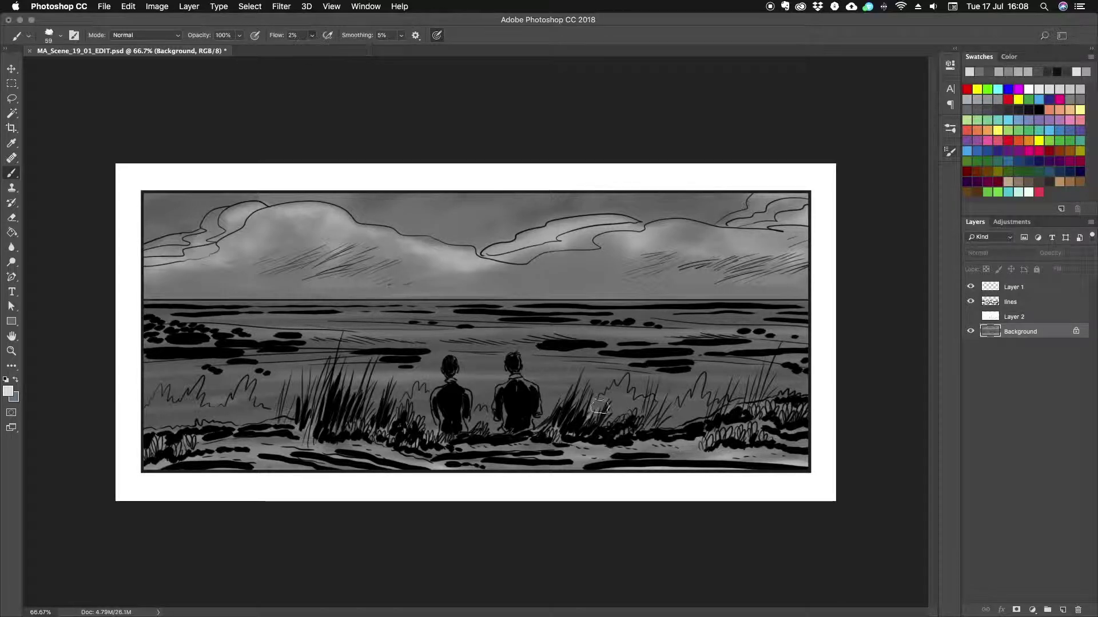
left_click(950, 152)
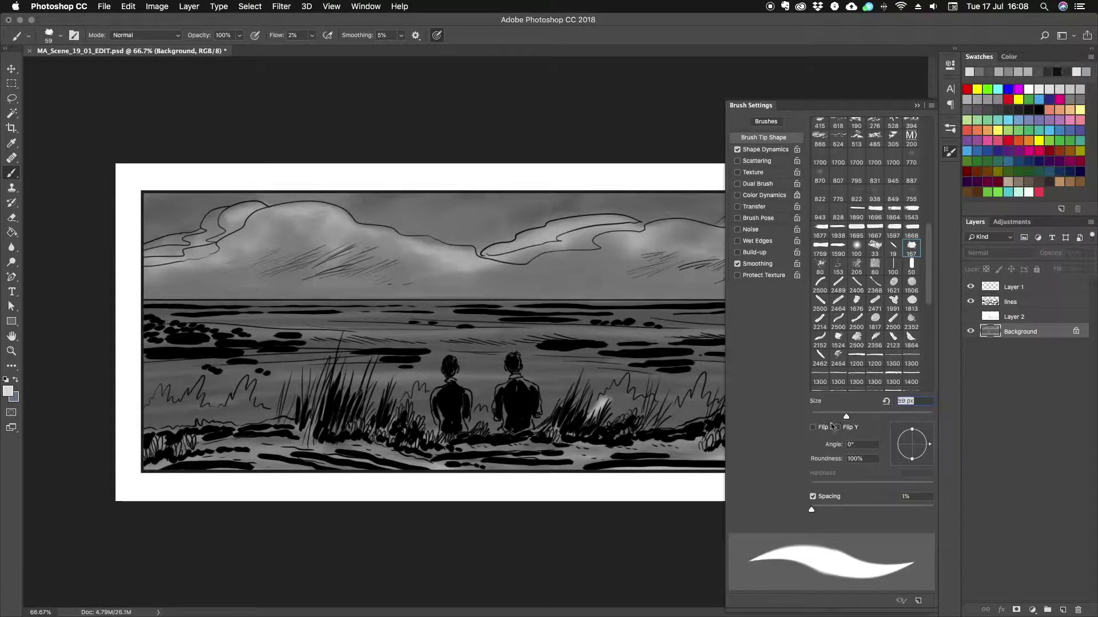
left_click_drag(832, 414, 823, 419)
left_click(917, 105)
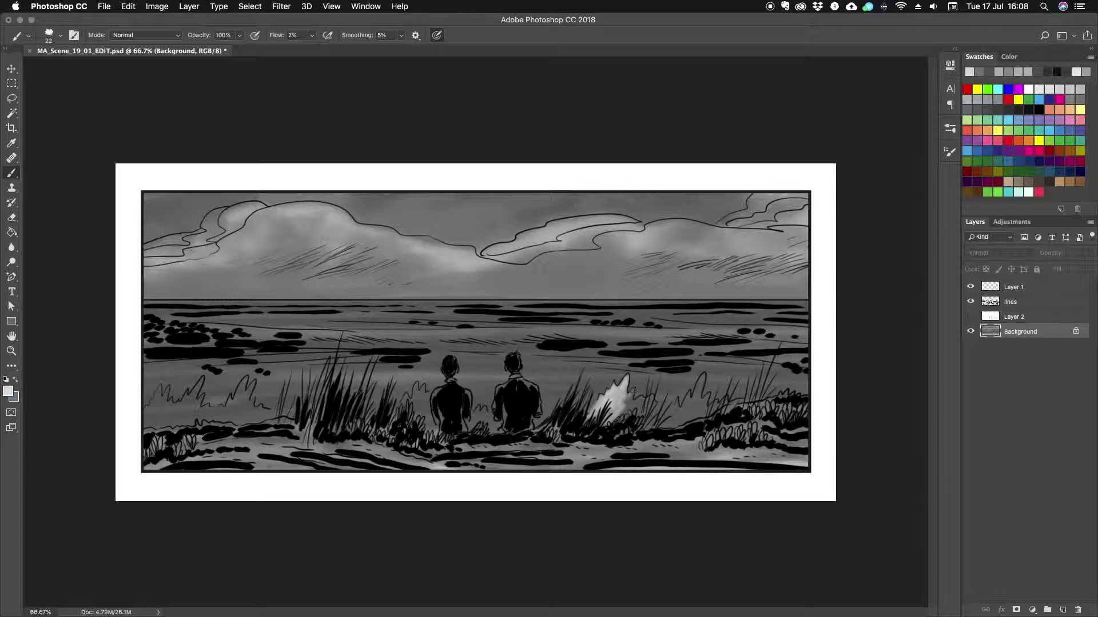
Brighten the white splash in the grass, the spray near the right edge and the gap between figures
left_click_drag(619, 410, 613, 404)
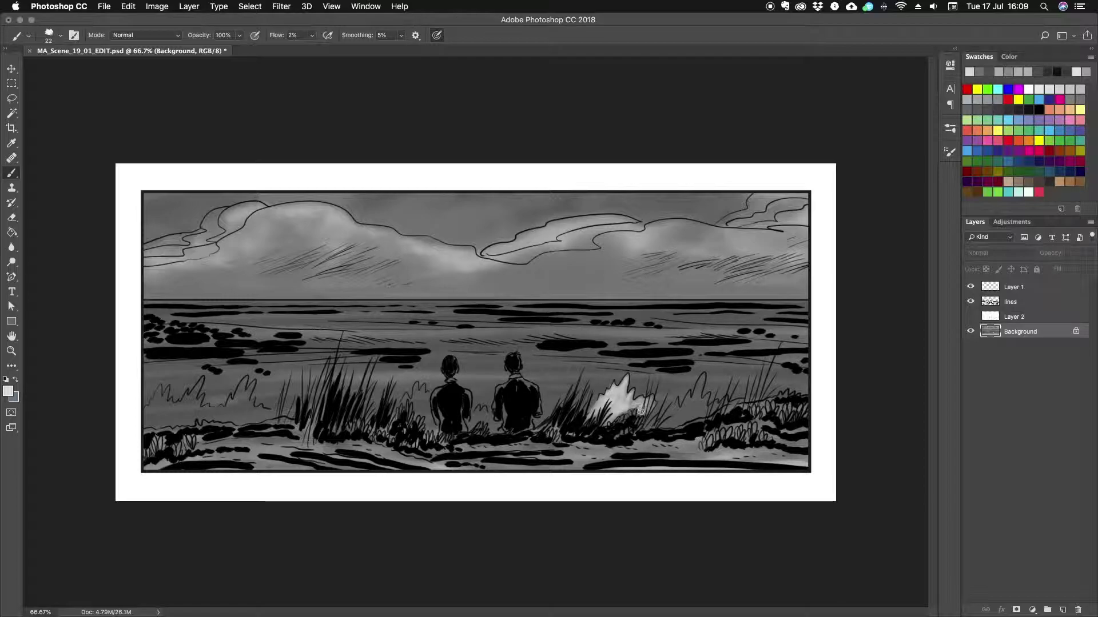
mouse_move(653, 407)
left_mouse_down()
mouse_move(678, 416)
mouse_move(689, 399)
mouse_move(699, 406)
mouse_move(689, 400)
mouse_move(703, 379)
mouse_move(688, 410)
mouse_move(742, 399)
left_mouse_up()
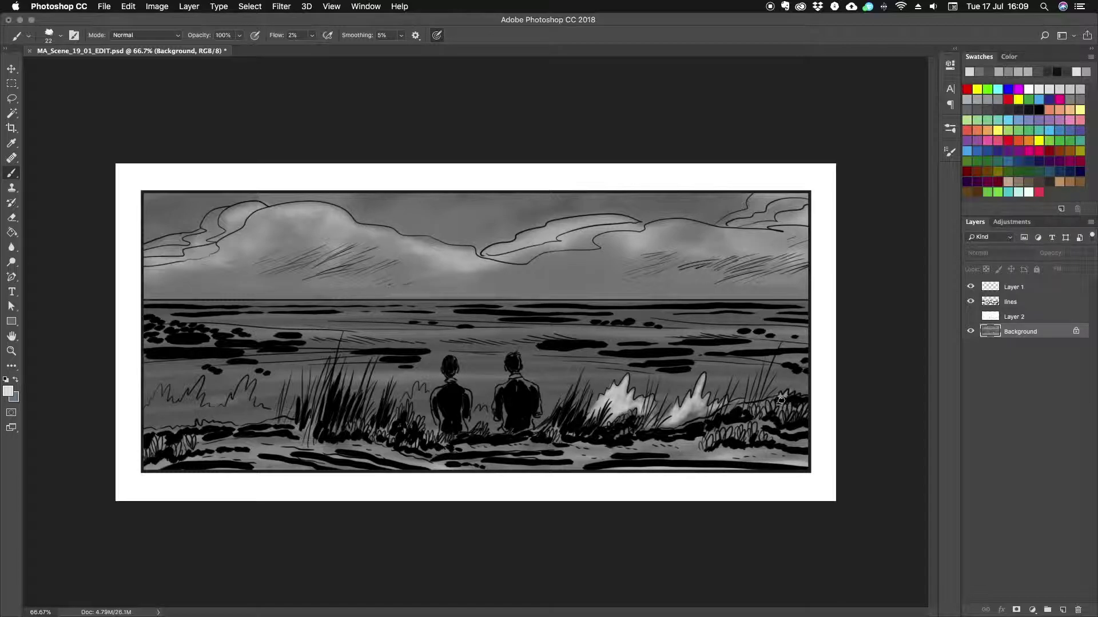
mouse_move(780, 397)
left_mouse_down()
mouse_move(701, 413)
mouse_move(694, 403)
mouse_move(670, 426)
mouse_move(702, 400)
mouse_move(691, 400)
left_mouse_up()
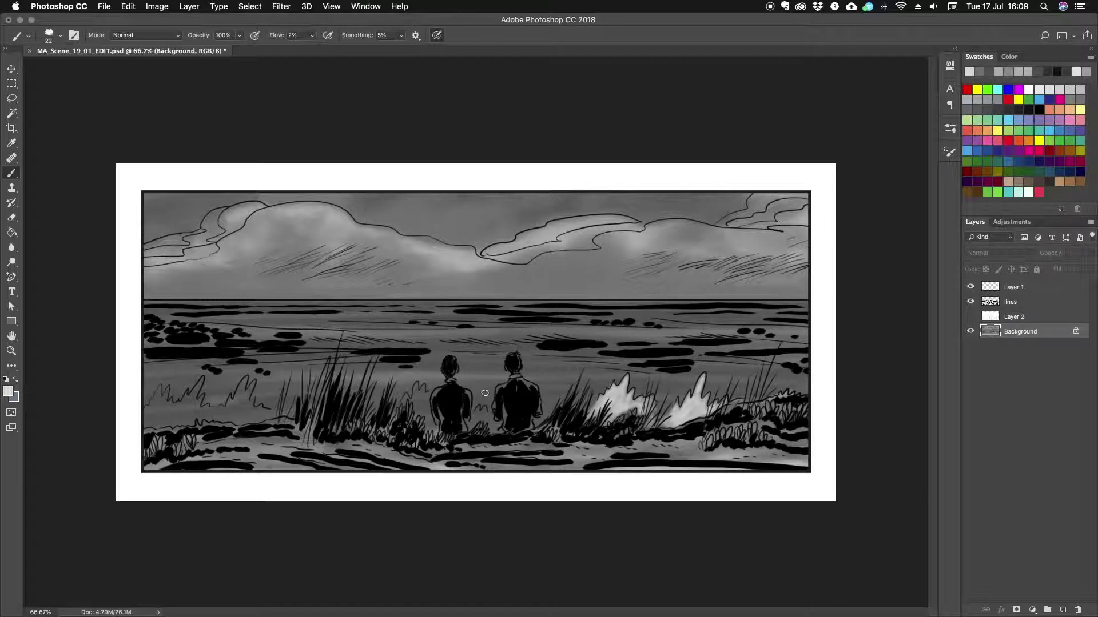
left_click_drag(467, 424, 502, 424)
Paint white spray left of the left figure and along the lower-left grass
mouse_move(415, 389)
left_mouse_down()
mouse_move(415, 412)
mouse_move(434, 424)
mouse_move(422, 398)
mouse_move(416, 410)
left_mouse_up()
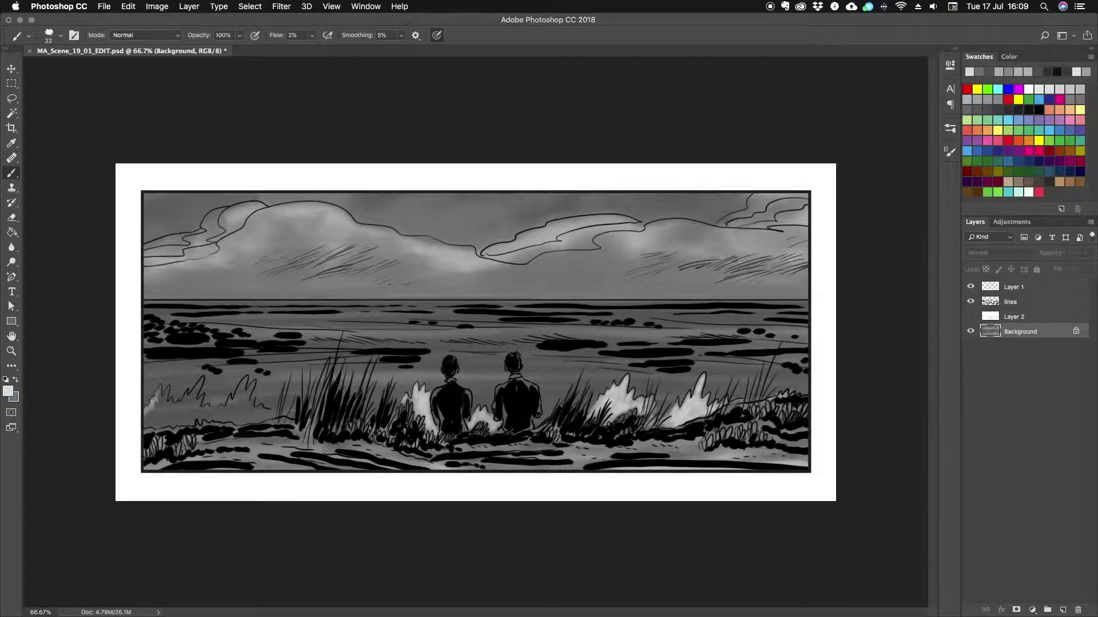
mouse_move(152, 402)
left_mouse_down()
mouse_move(161, 386)
mouse_move(163, 403)
left_mouse_up()
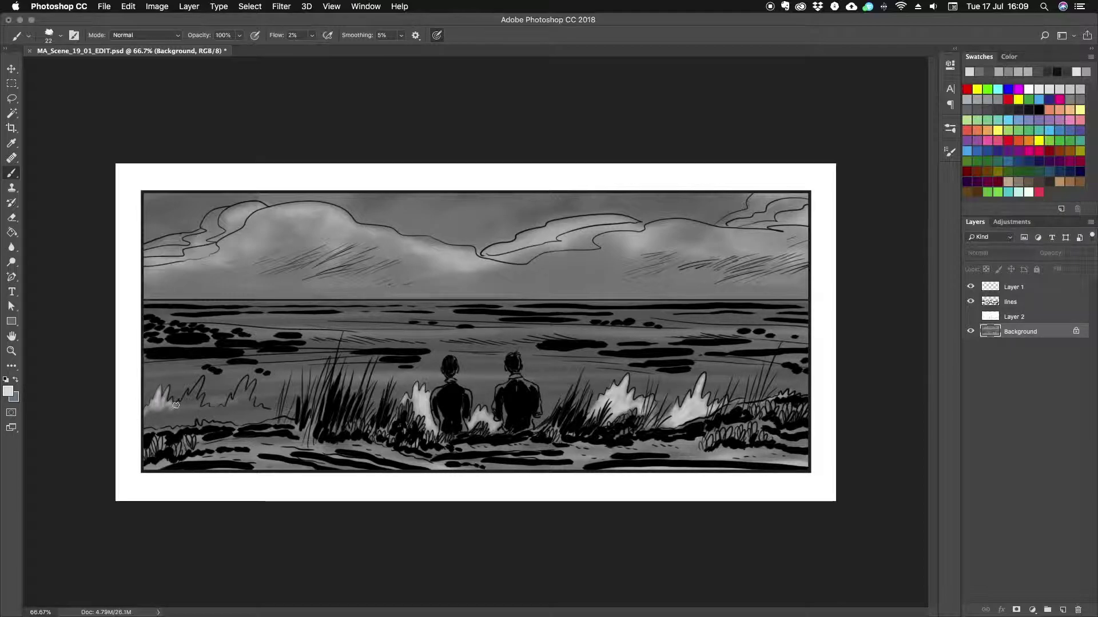
left_click_drag(188, 393, 198, 400)
mouse_move(191, 409)
left_mouse_down()
mouse_move(187, 397)
mouse_move(153, 407)
left_mouse_up()
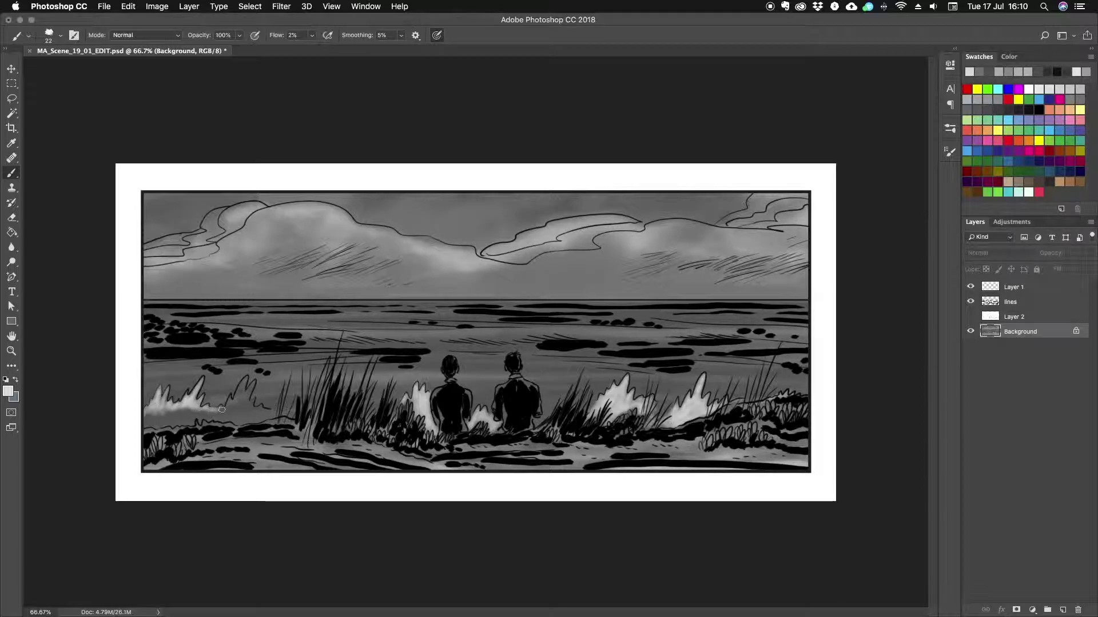
mouse_move(222, 409)
left_mouse_down()
mouse_move(245, 380)
mouse_move(236, 400)
mouse_move(258, 398)
left_mouse_up()
Set the brush to 26 px and shade the edges of both figures' backs
key("F5")
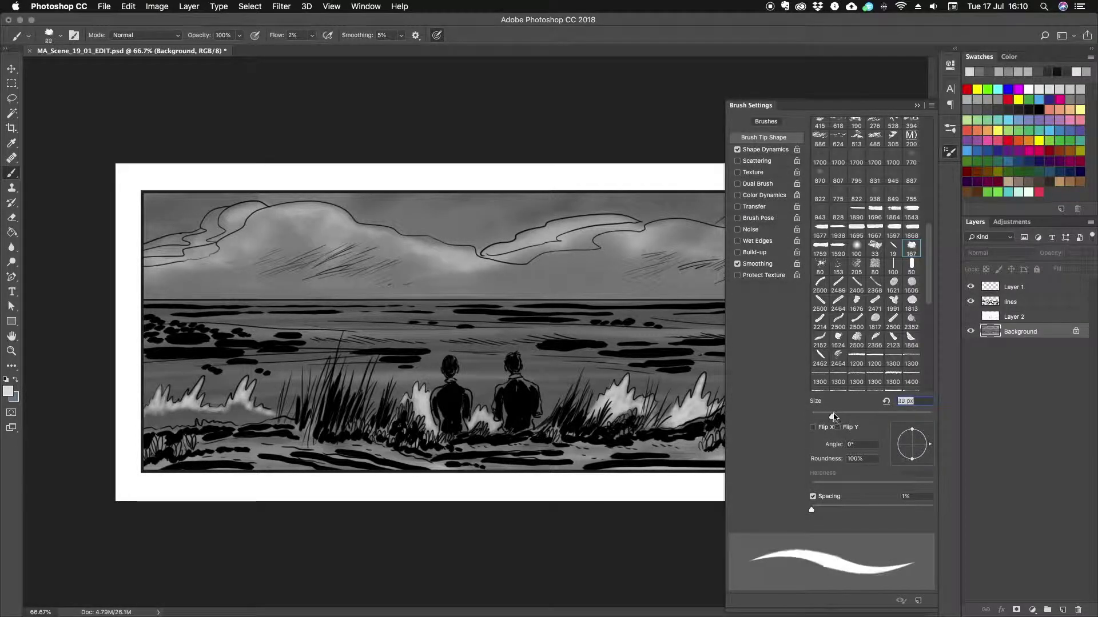
left_click_drag(833, 417, 835, 417)
mouse_move(148, 412)
left_mouse_down()
mouse_move(170, 421)
mouse_move(165, 403)
mouse_move(191, 408)
mouse_move(169, 423)
mouse_move(227, 418)
mouse_move(241, 403)
mouse_move(226, 419)
mouse_move(282, 415)
mouse_move(153, 409)
left_mouse_up()
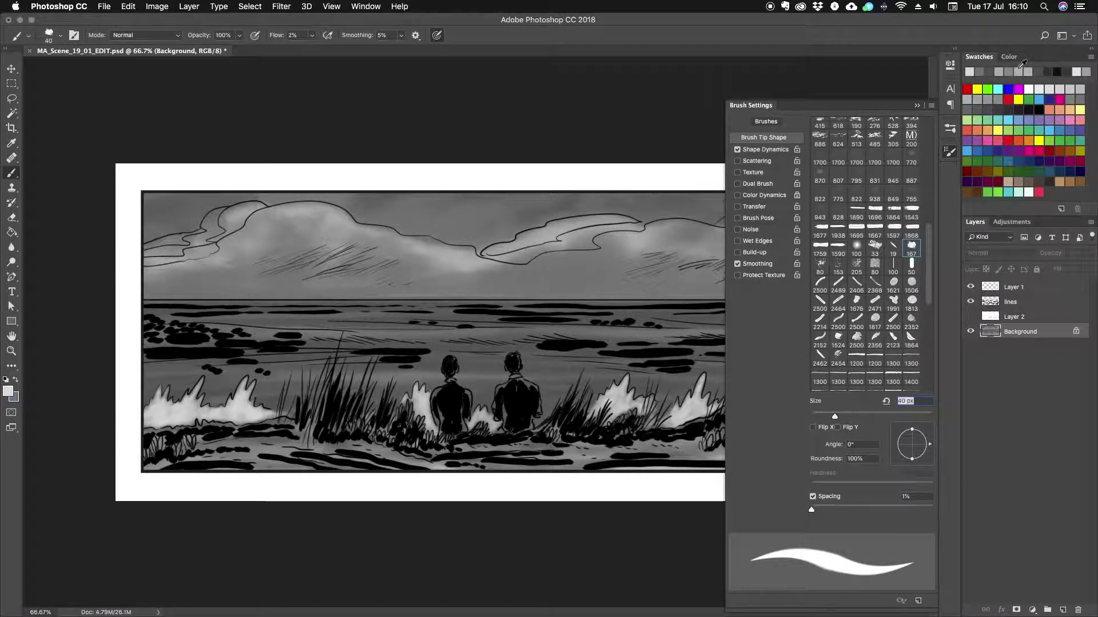
left_click_drag(835, 416, 826, 416)
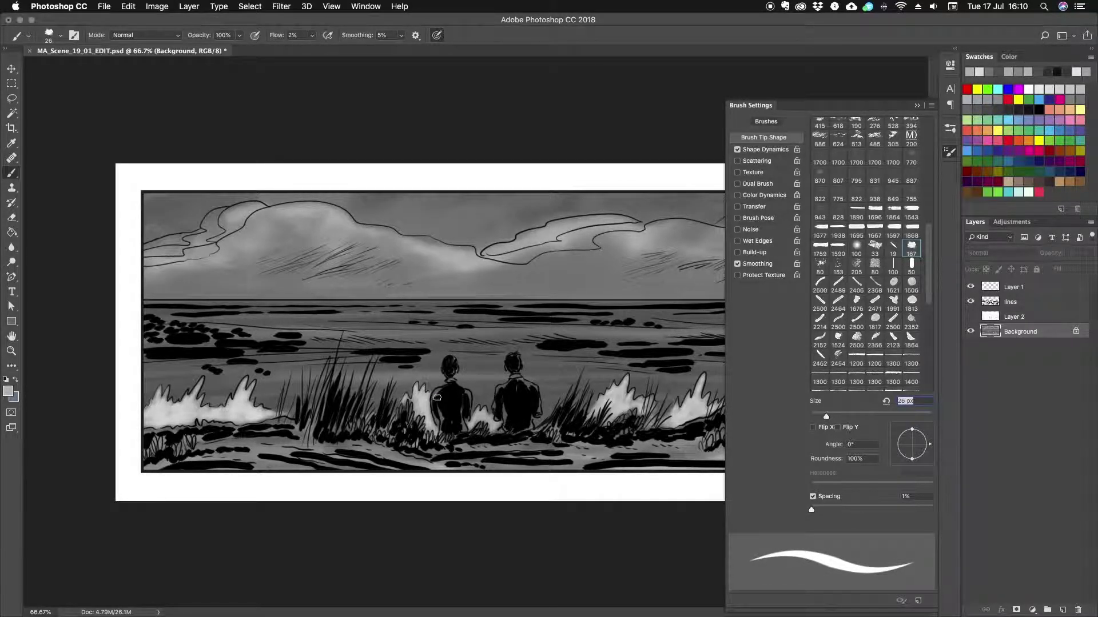
mouse_move(432, 399)
left_mouse_down()
mouse_move(443, 431)
mouse_move(468, 394)
left_mouse_up()
mouse_move(514, 379)
left_mouse_down()
mouse_move(505, 428)
mouse_move(533, 390)
mouse_move(527, 423)
left_mouse_up()
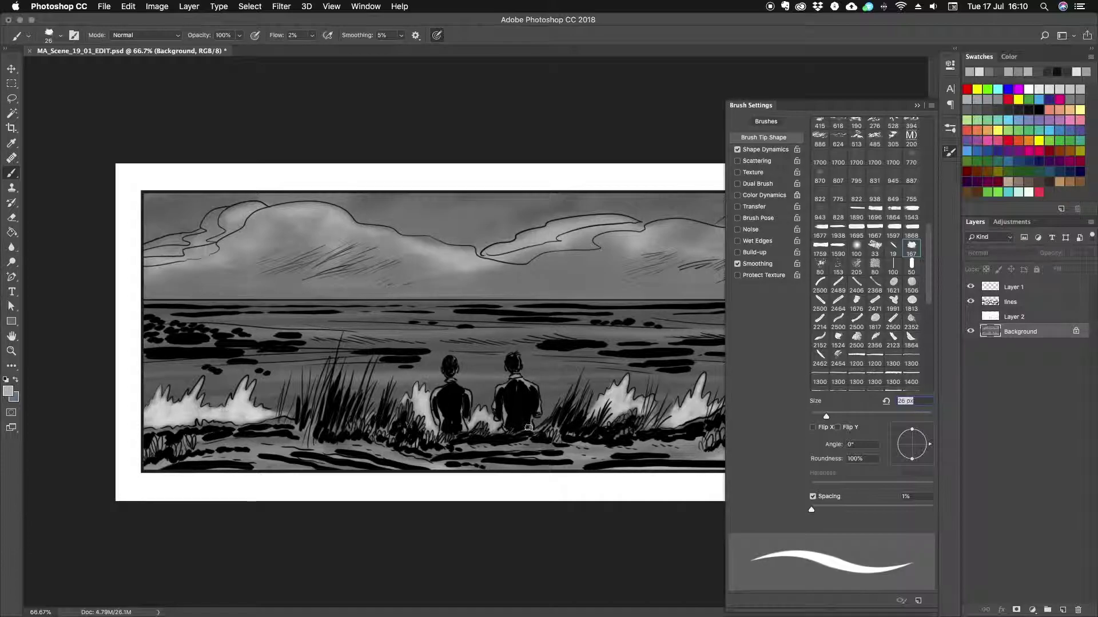
Enlarge the brush to 51 px and shade across the right figure's back
type("51")
key("Return")
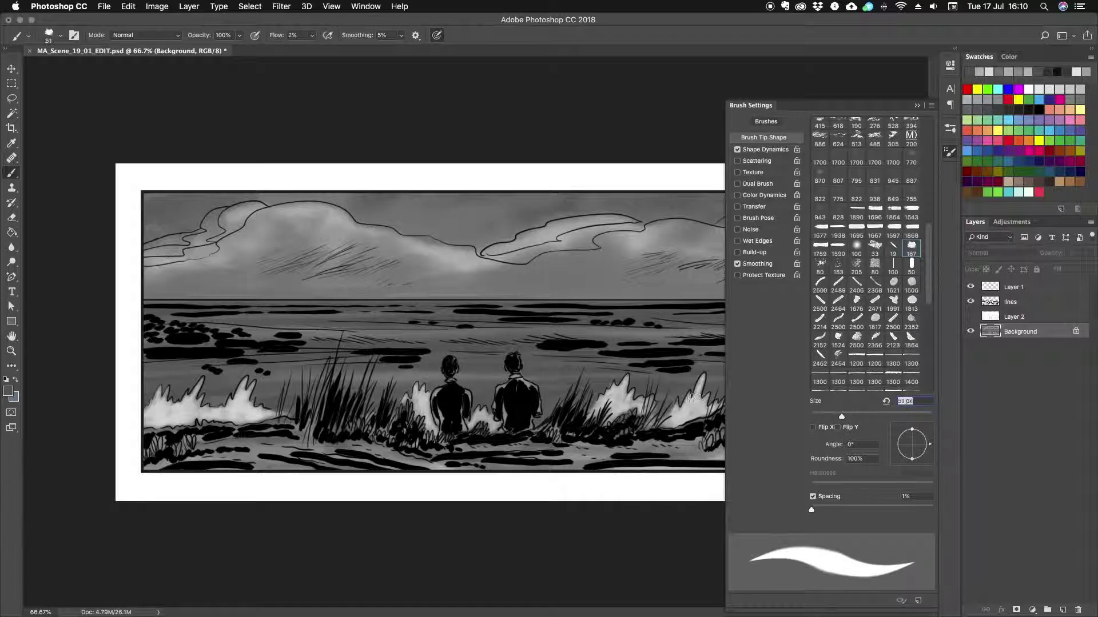
mouse_move(517, 400)
left_mouse_down()
mouse_move(532, 441)
mouse_move(452, 399)
mouse_move(338, 436)
left_mouse_up()
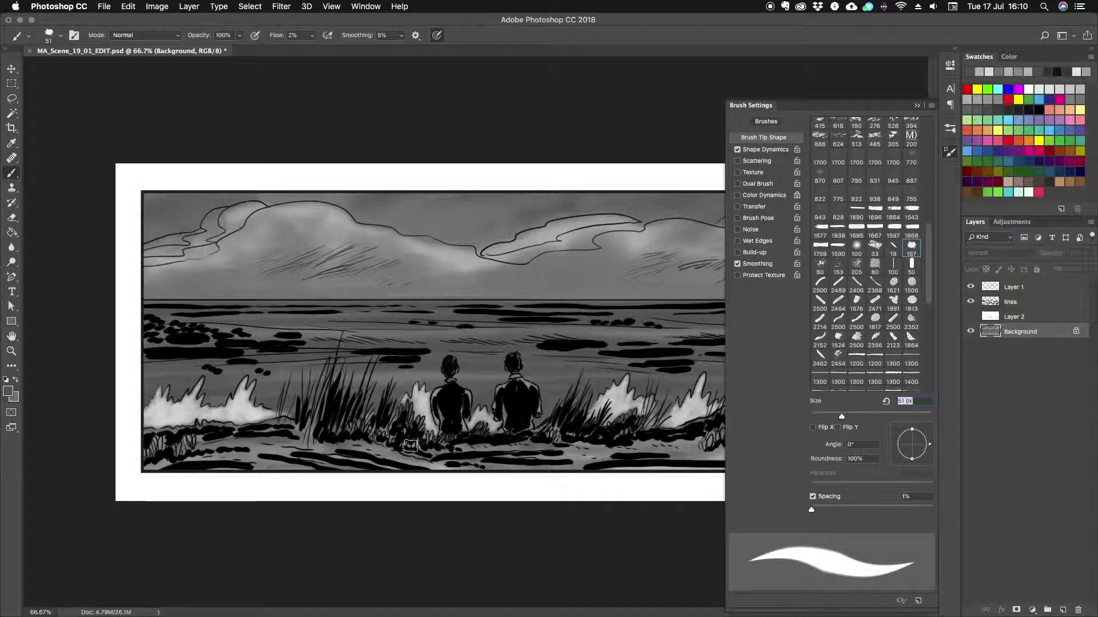
left_click(917, 105)
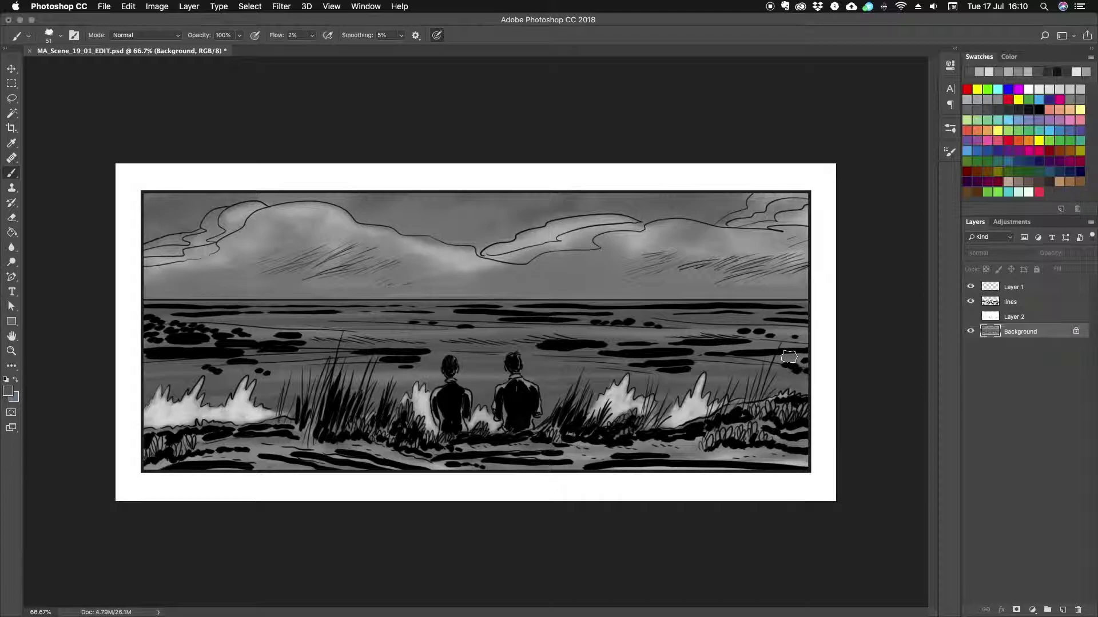